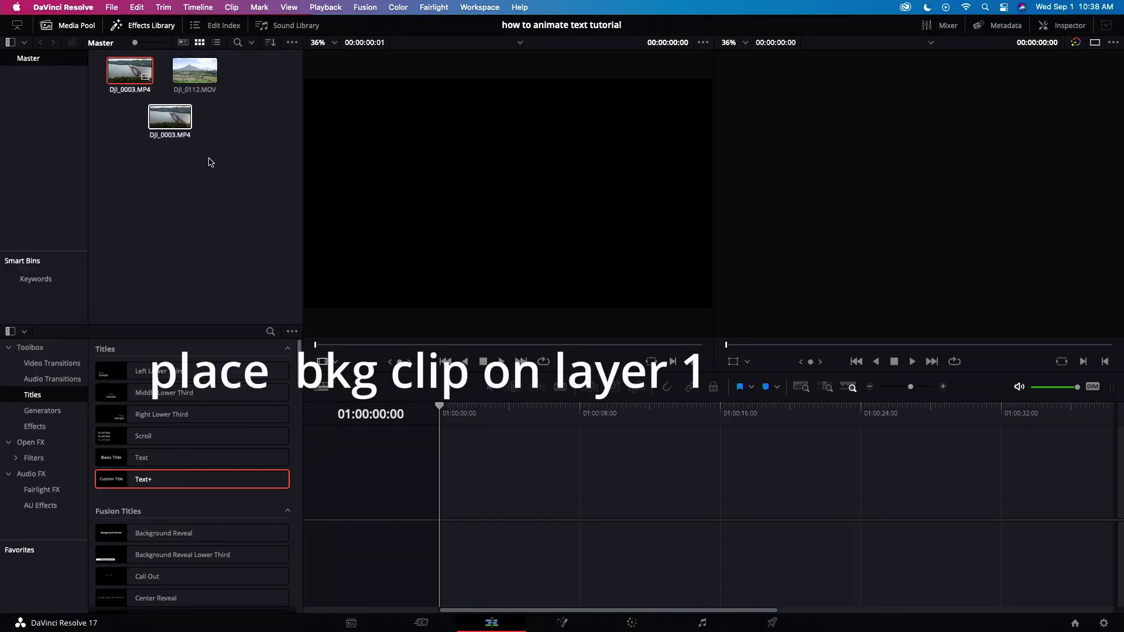
Place the DJI_0003 bridge clip on Video 1 and a Text+ title at the start of Video 2.
drag(130, 70, 441, 515)
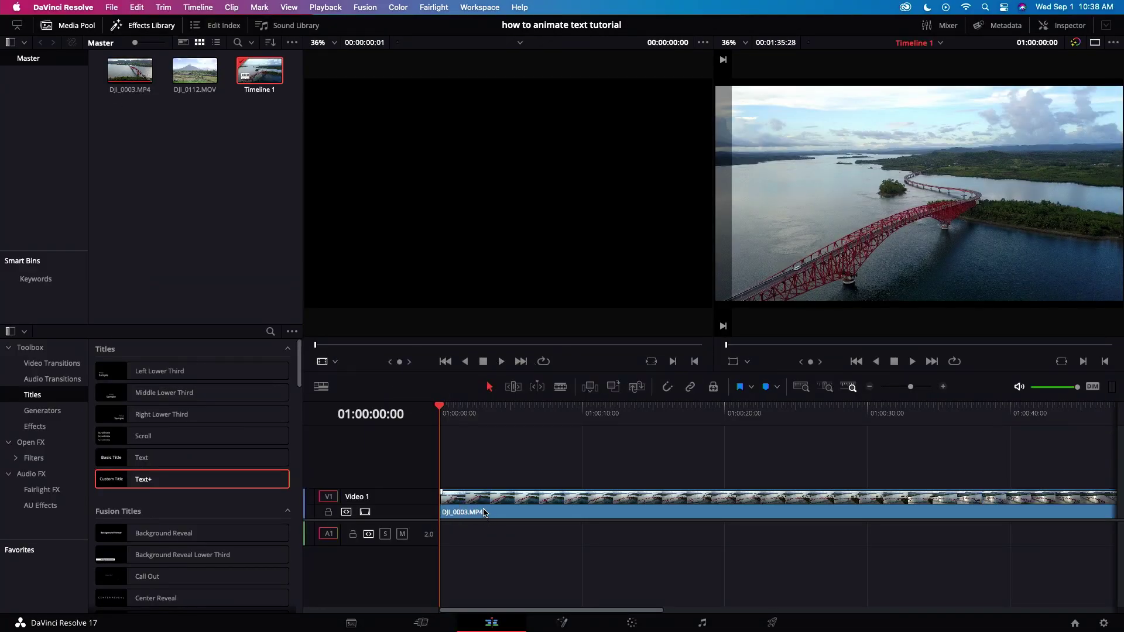
drag(123, 474, 449, 480)
drag(515, 474, 558, 474)
Make the title read 'THE SAN JUANICO BRIDGE' in yellow Arial Black.
click(531, 472)
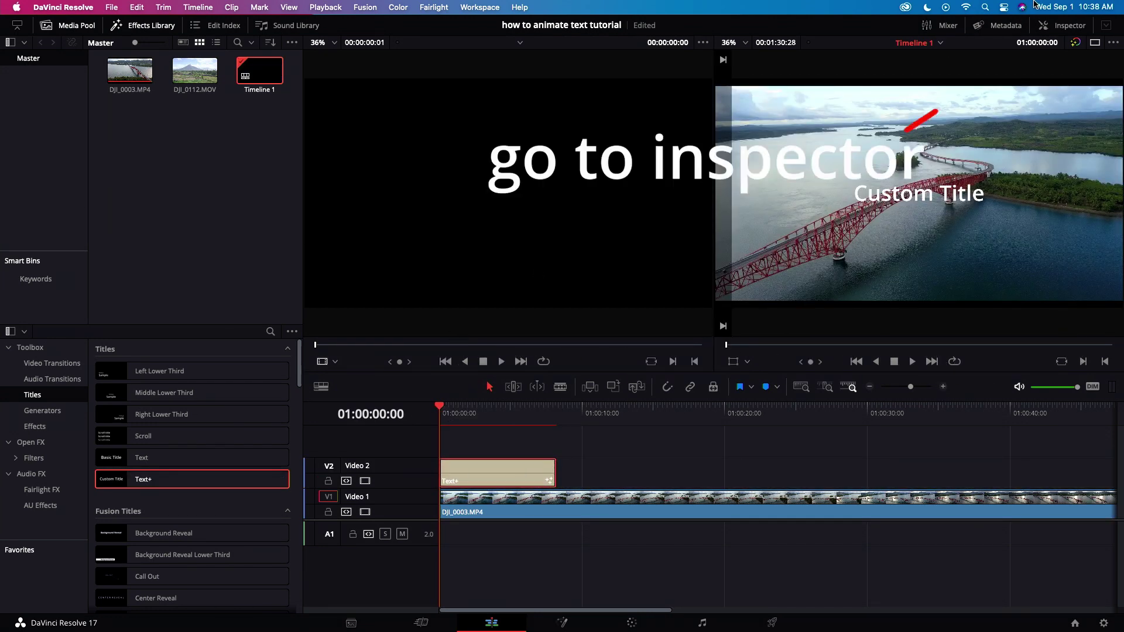
click(1062, 30)
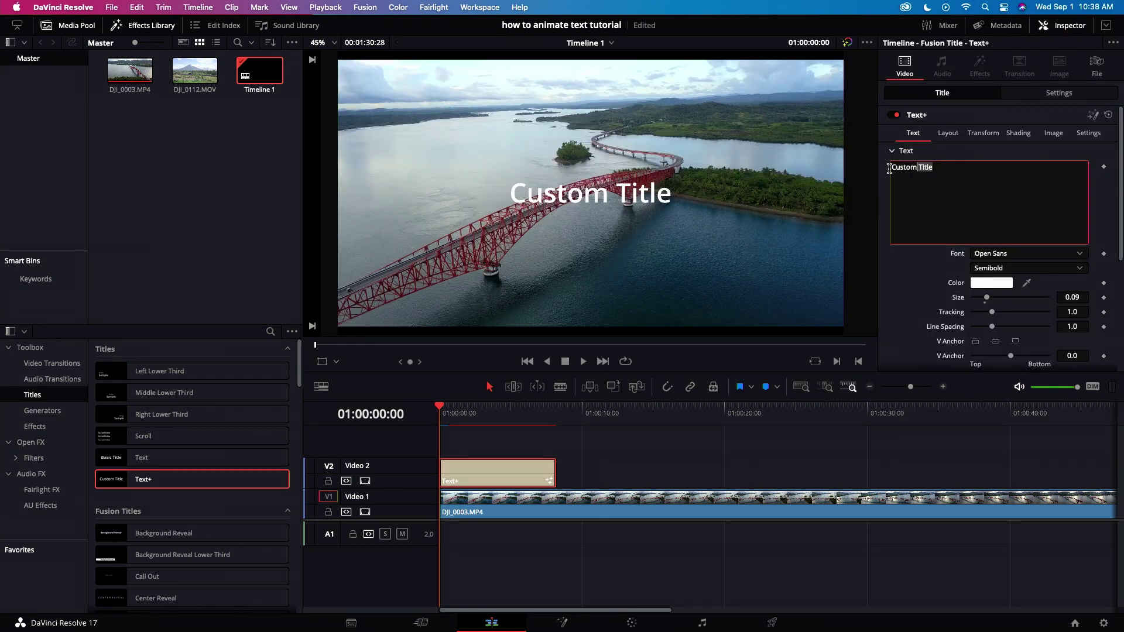
text(THE SAN JUANICO BRIDGE)
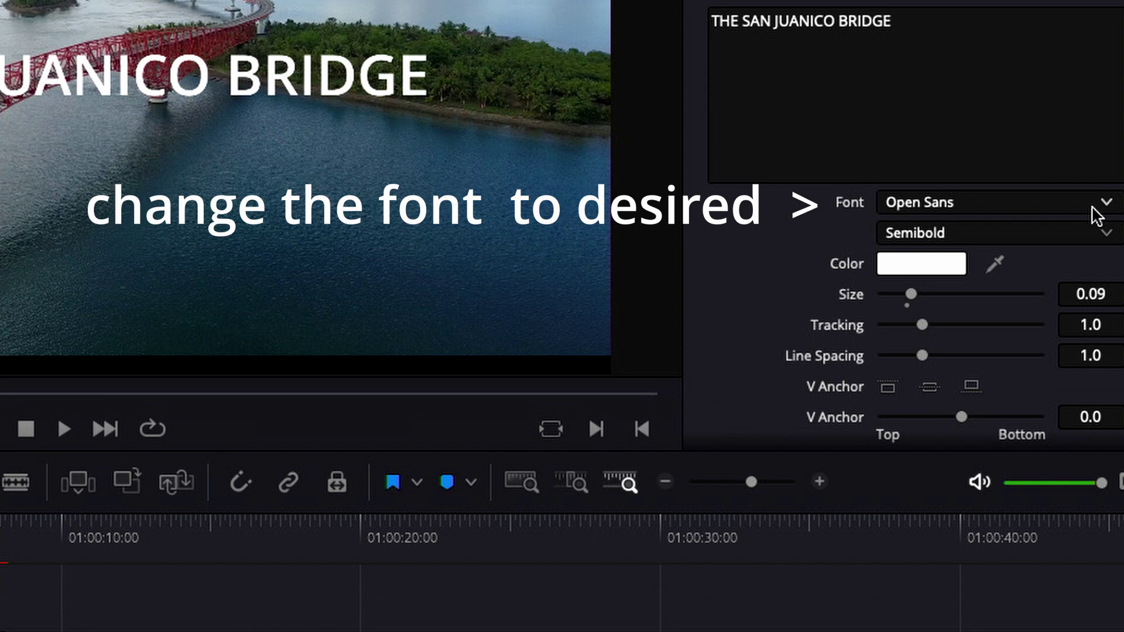
click(1092, 208)
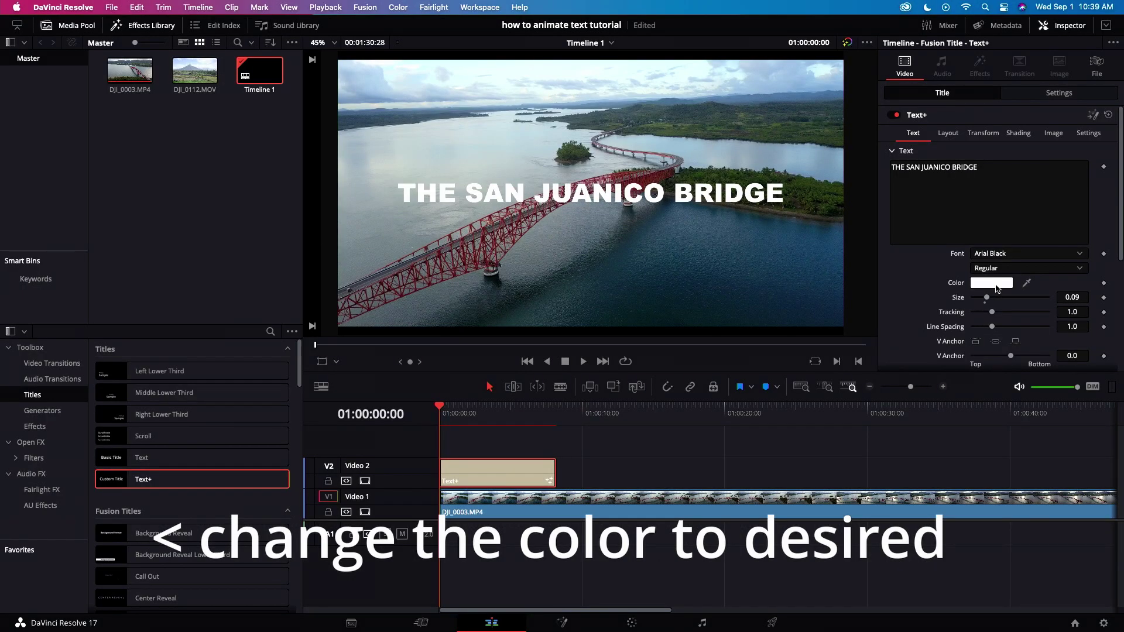
click(994, 284)
click(98, 618)
Enable shading element 3, Black Shadow, on the title.
click(1020, 134)
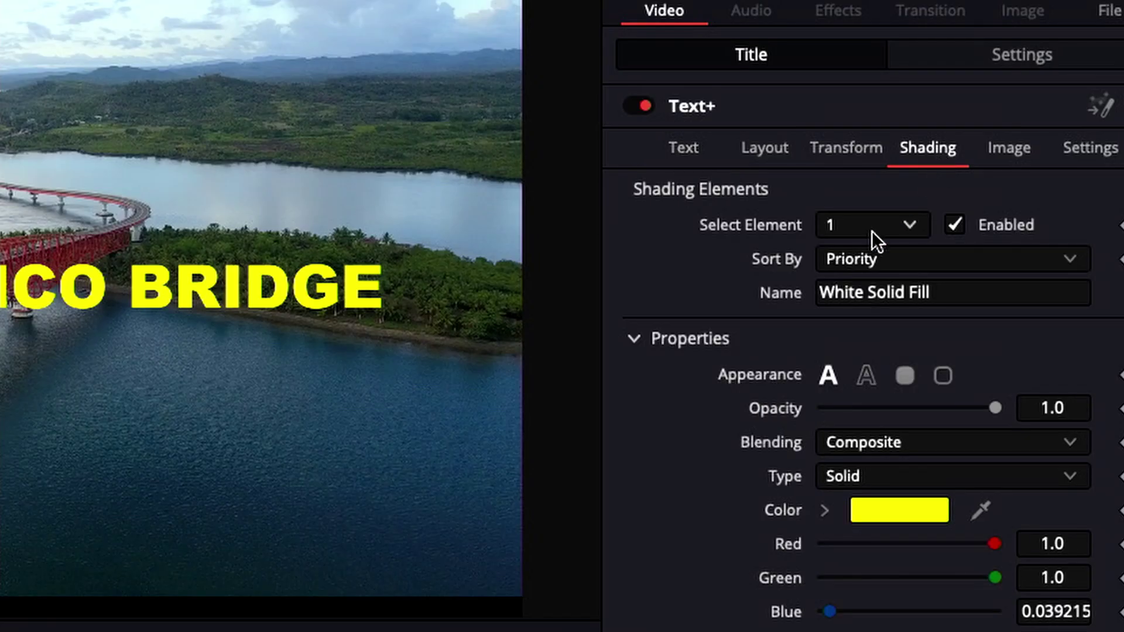
click(1003, 169)
click(869, 320)
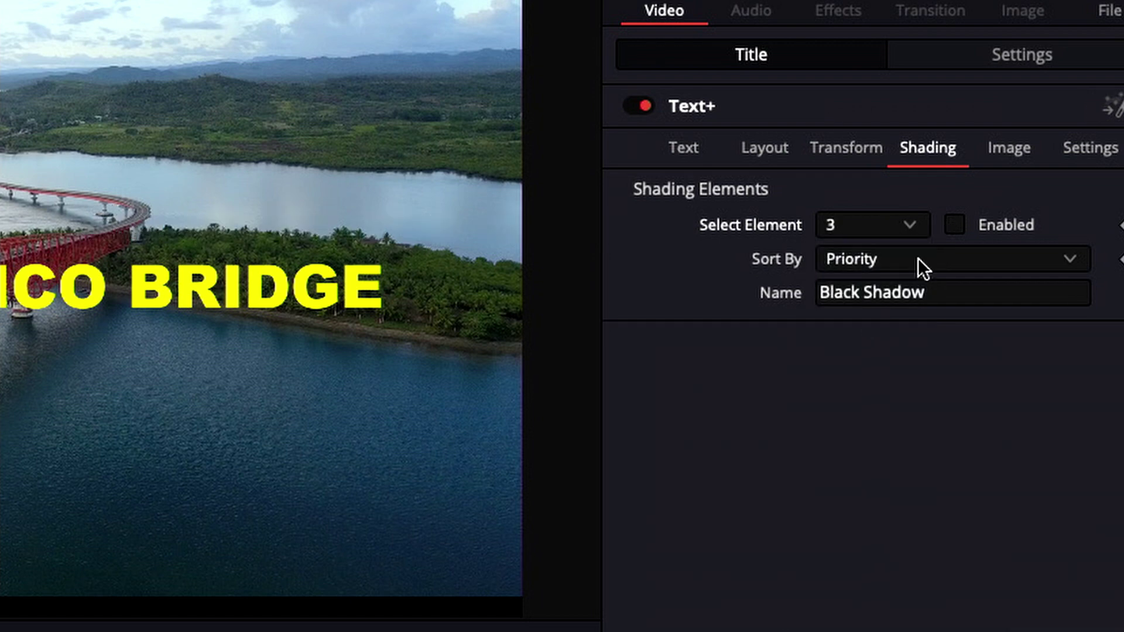
click(952, 224)
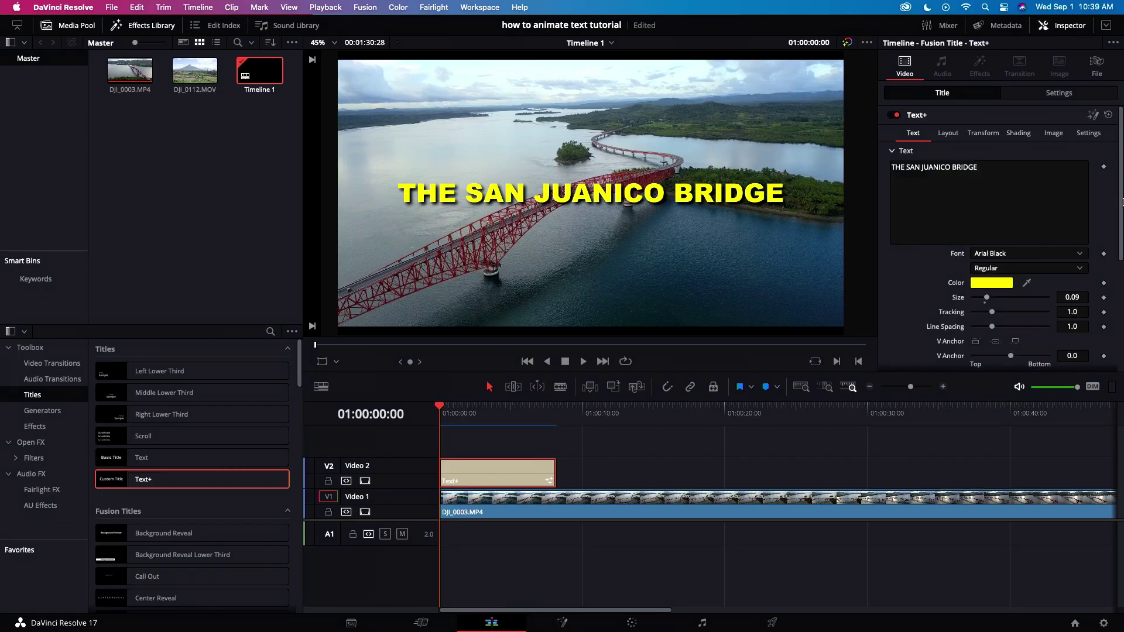
drag(1121, 206, 1122, 351)
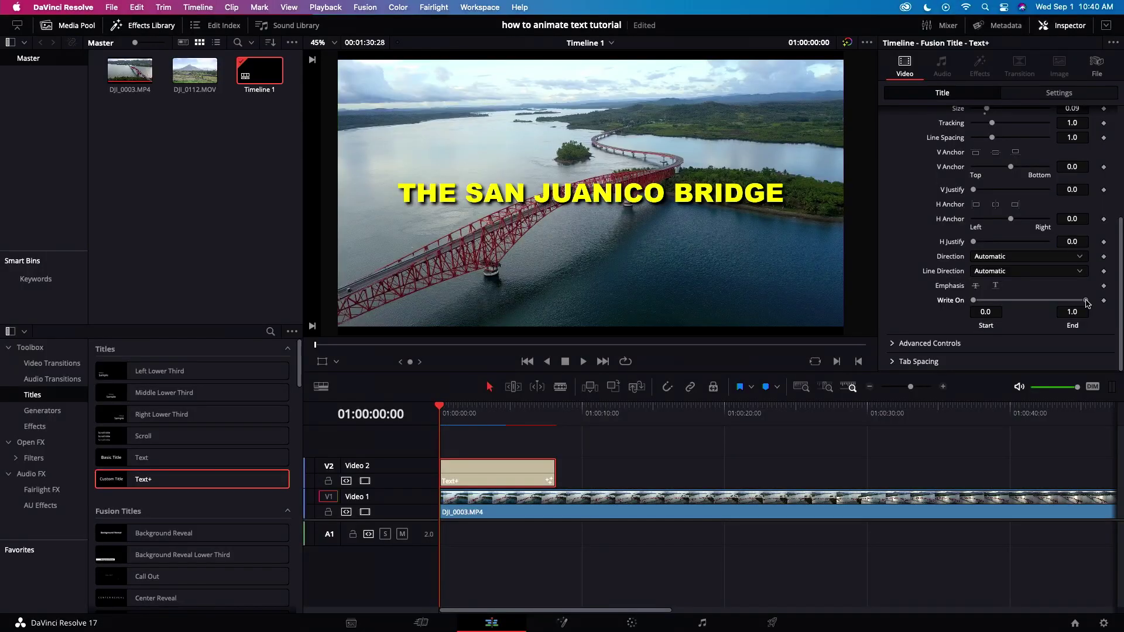
Keyframe Write On End from near 0 at the start to 1.0 about three seconds in, then play it.
drag(1052, 283, 839, 285)
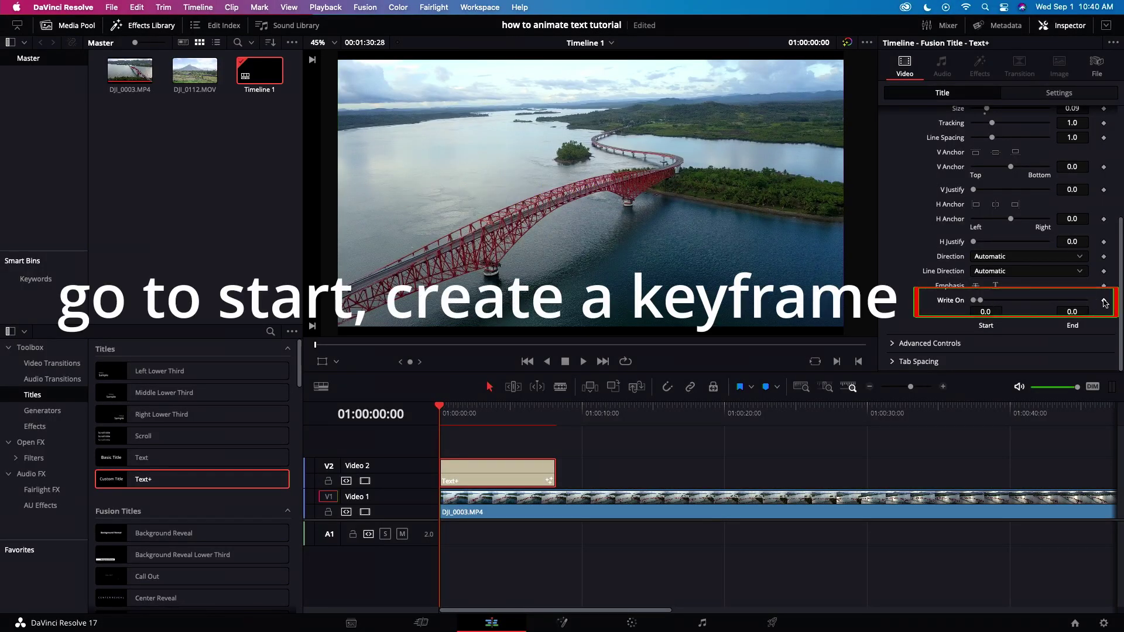
key(space)
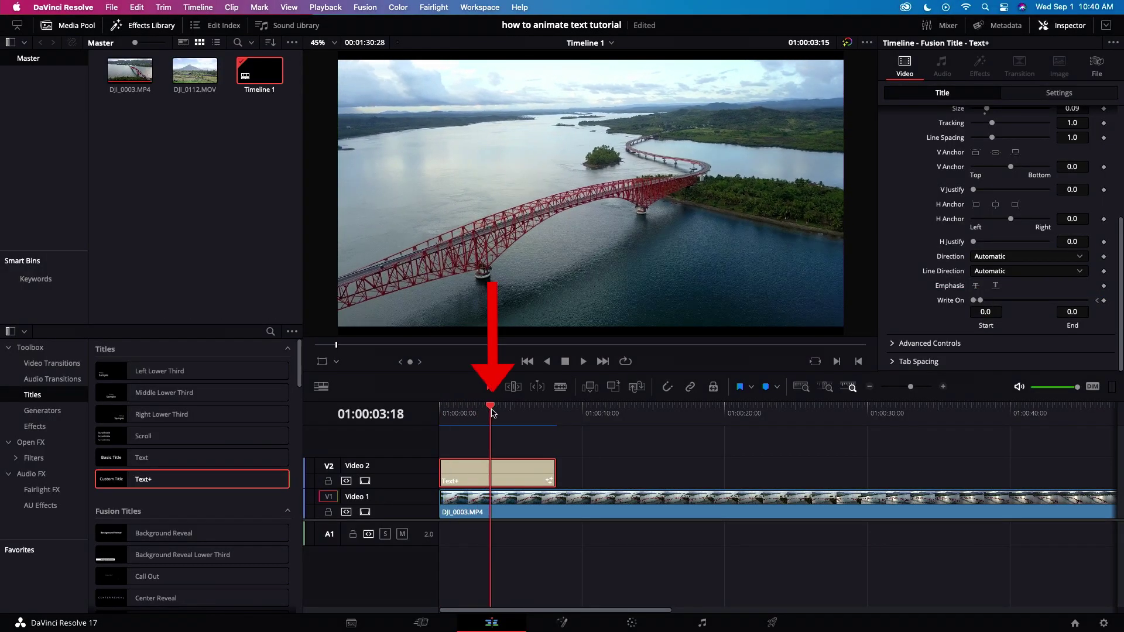
key(space)
drag(1003, 302, 1086, 302)
drag(496, 406, 425, 401)
key(space)
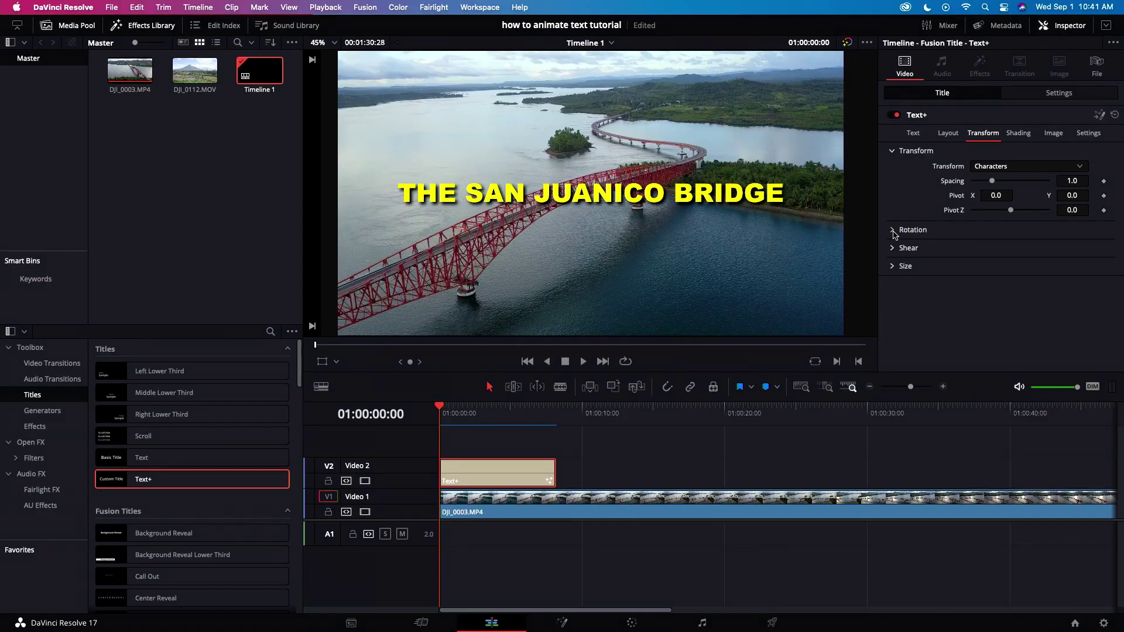
Keyframe the title's Y rotation from -93.9 at the start to 0 at three seconds, then play it.
click(731, 373)
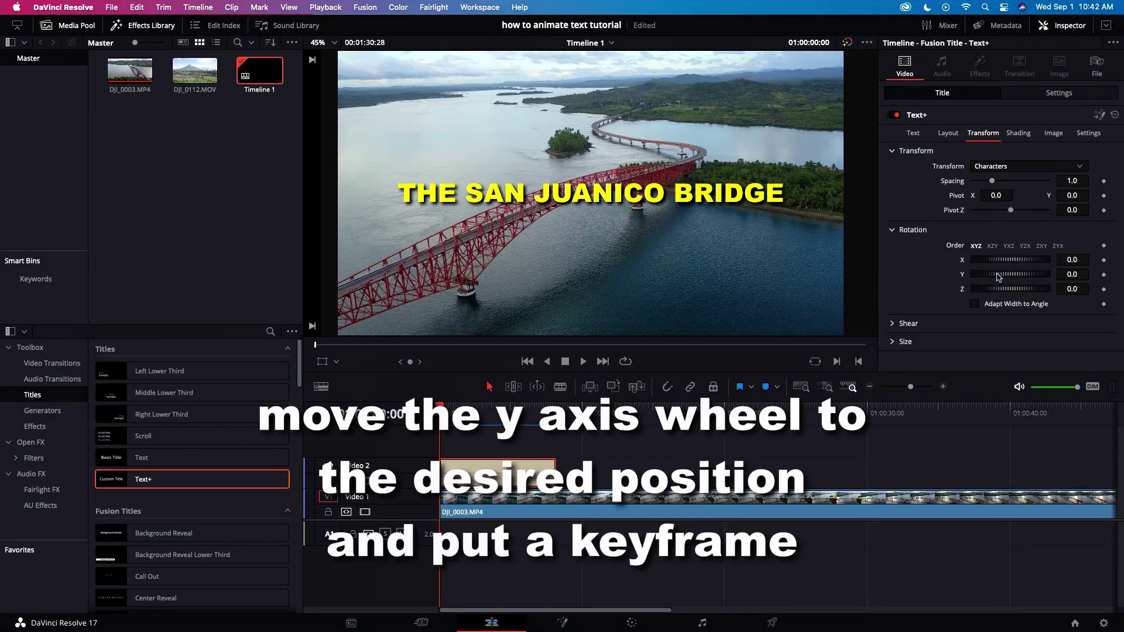
drag(1000, 278, 972, 275)
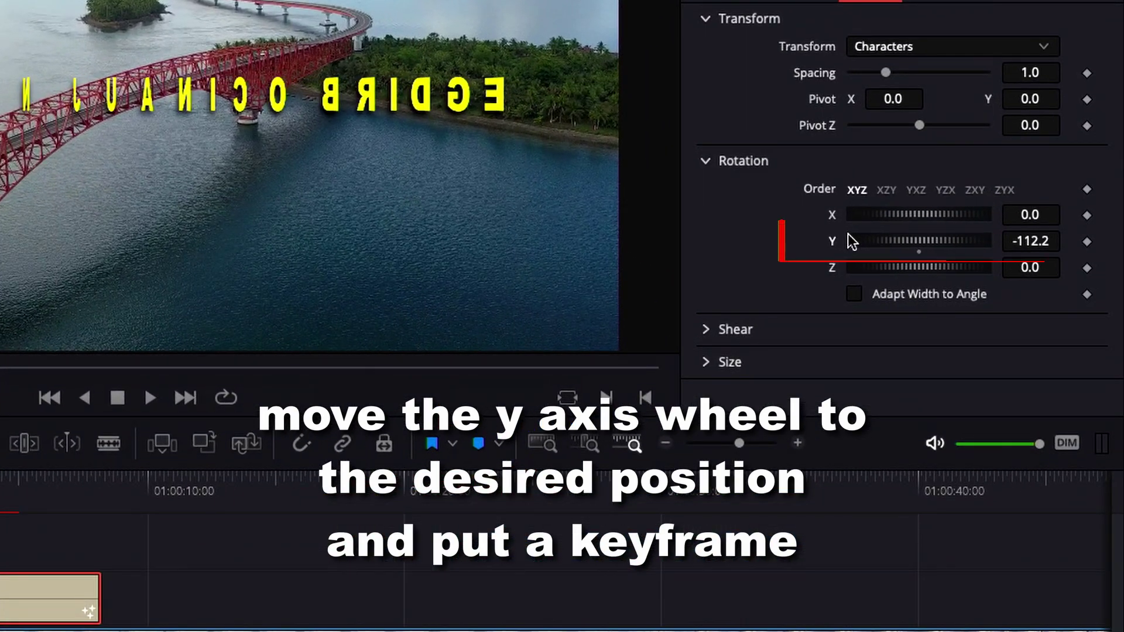
drag(847, 234, 862, 234)
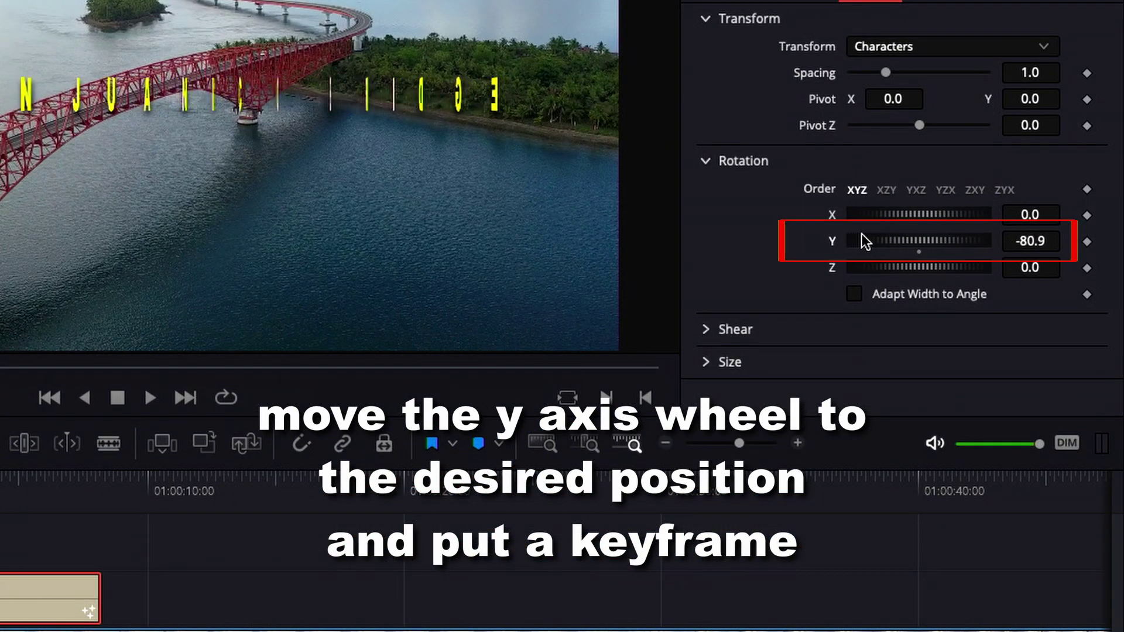
click(1086, 241)
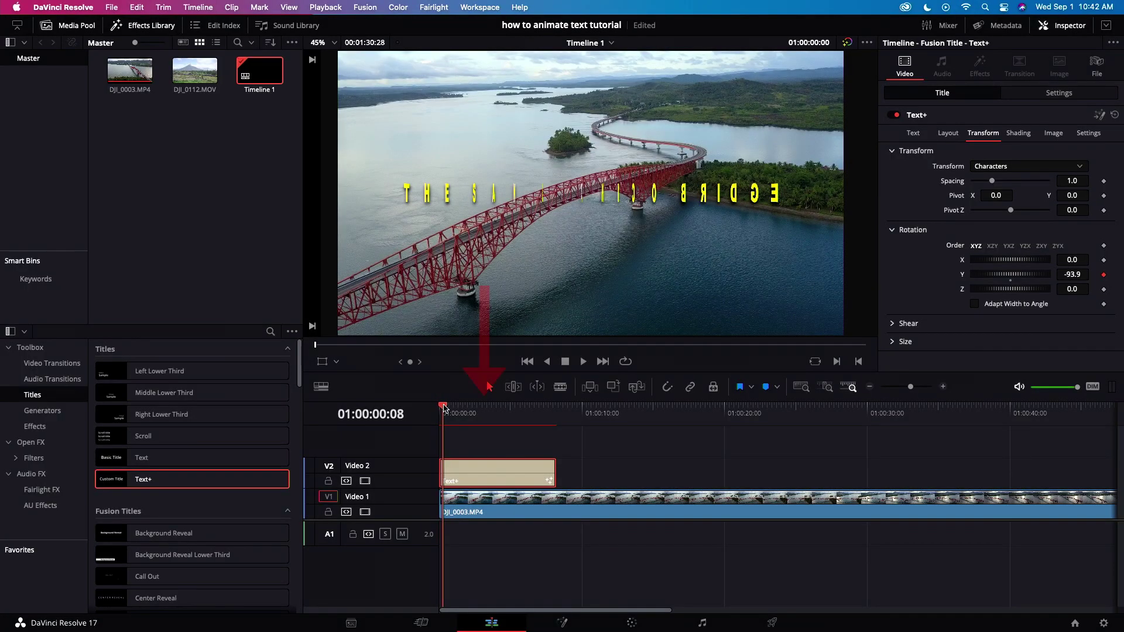
drag(443, 407, 485, 415)
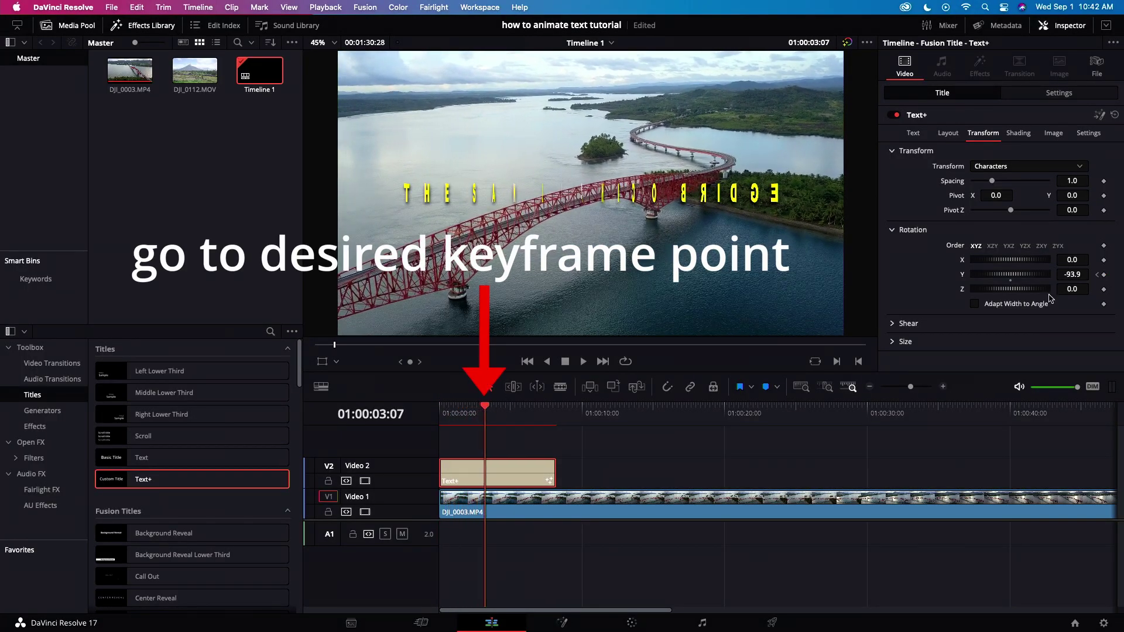
drag(1072, 274, 1096, 274)
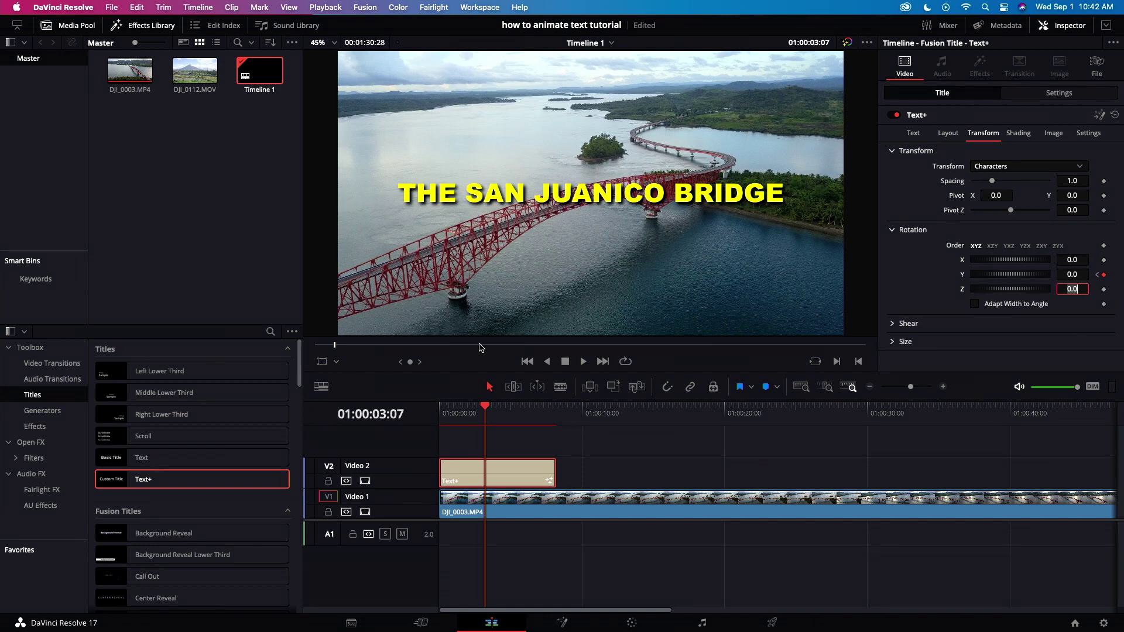
drag(483, 408, 433, 413)
key(space)
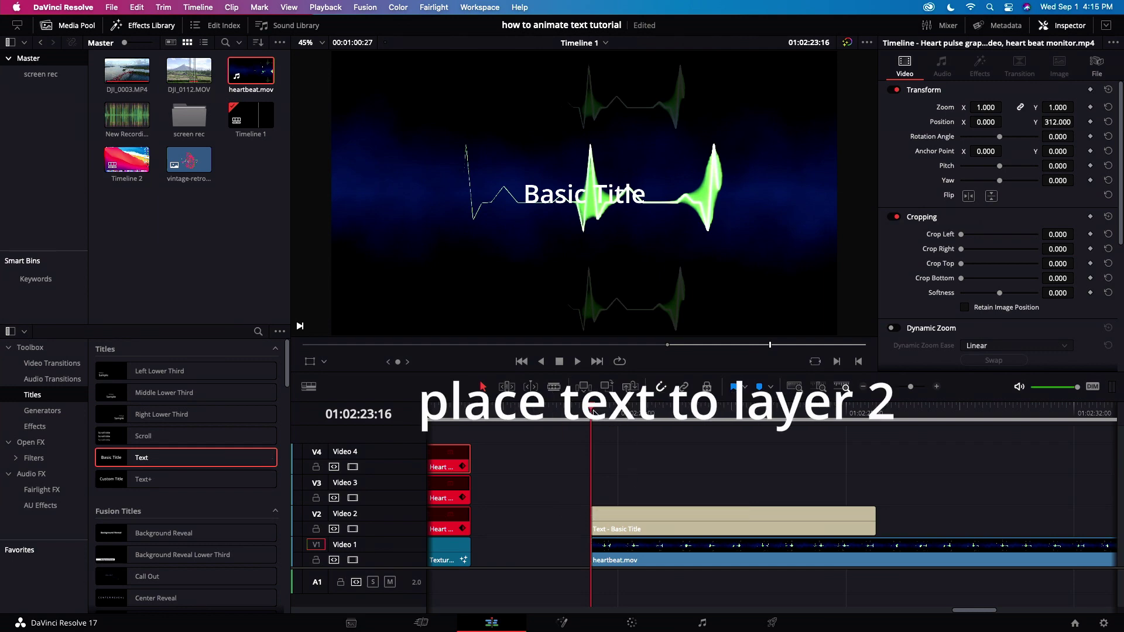
Change the Video 2 title to HEARTBEAT and duplicate it onto Video 3, zoomed to 1.760.
key(space)
key(space)
click(666, 529)
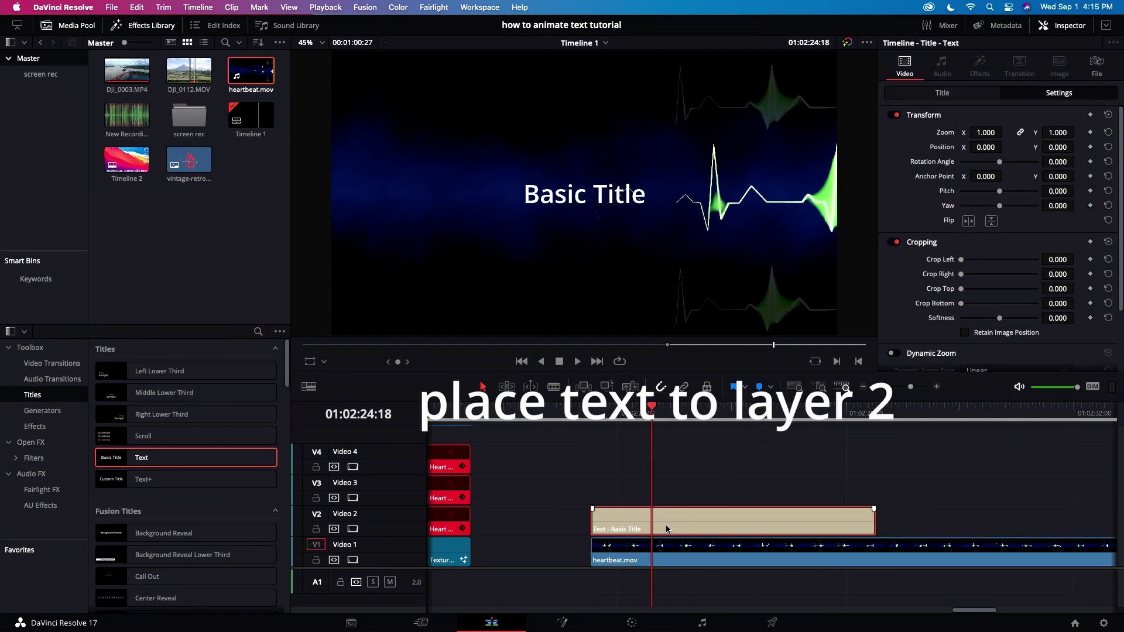
text(EARTBEAT)
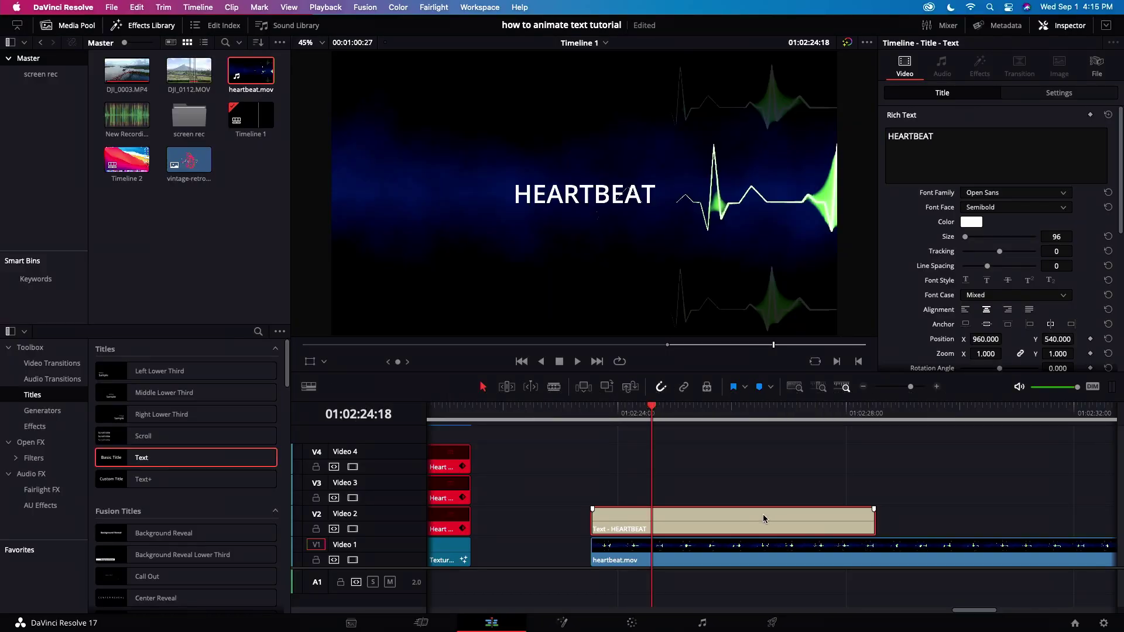
drag(763, 514, 764, 501)
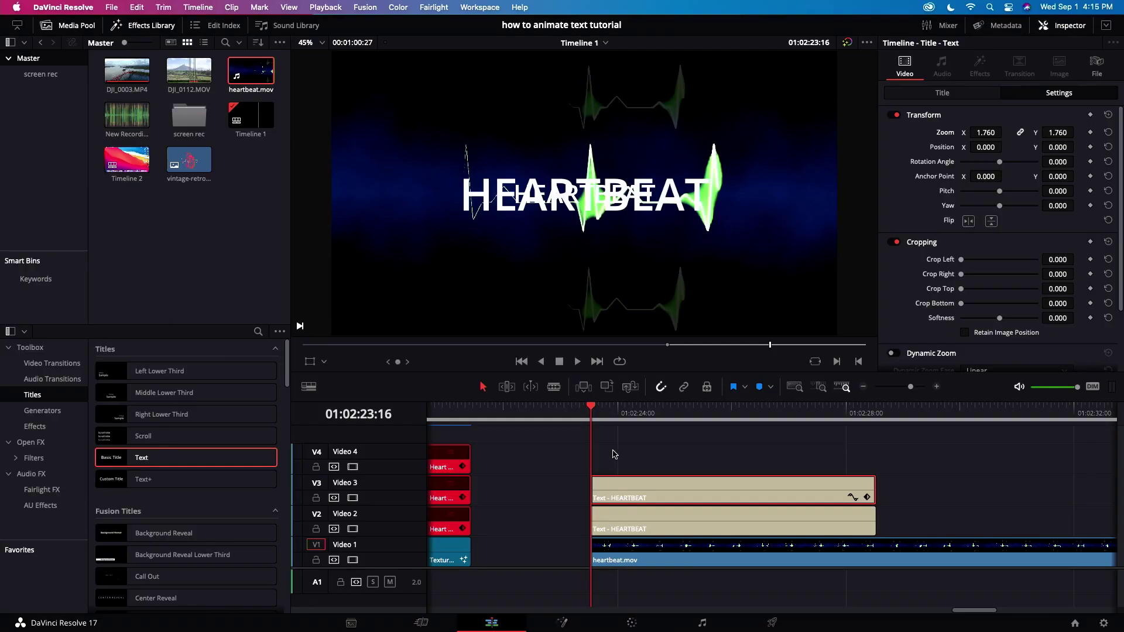
click(555, 389)
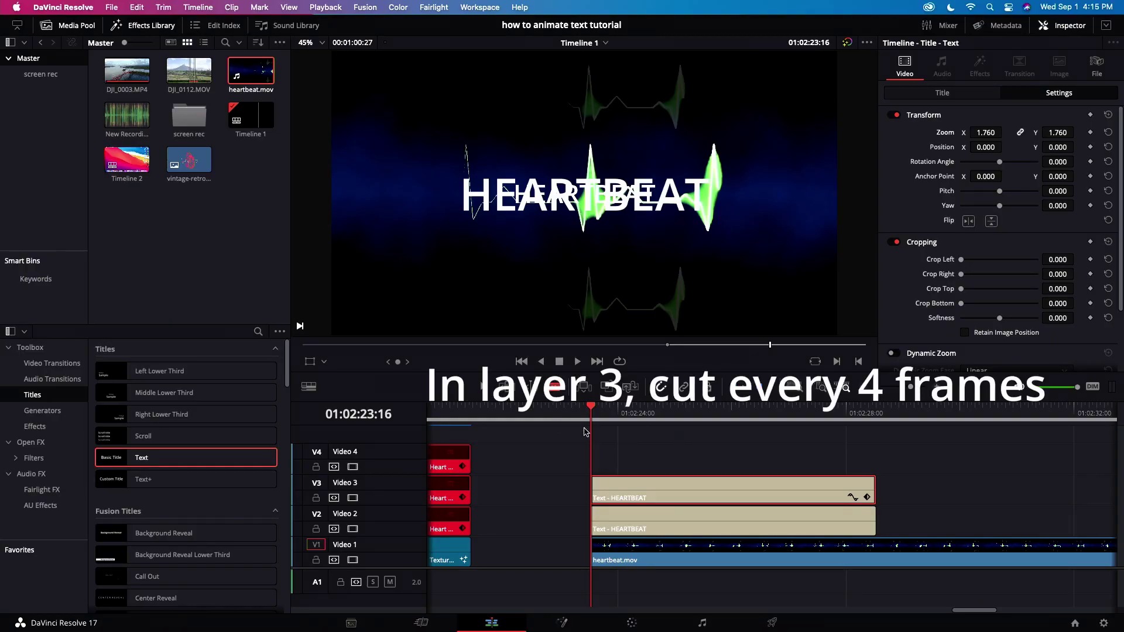
Cut the Video 3 and Video 2 HEARTBEAT titles into 4-frame pieces.
click(599, 485)
click(610, 486)
click(621, 485)
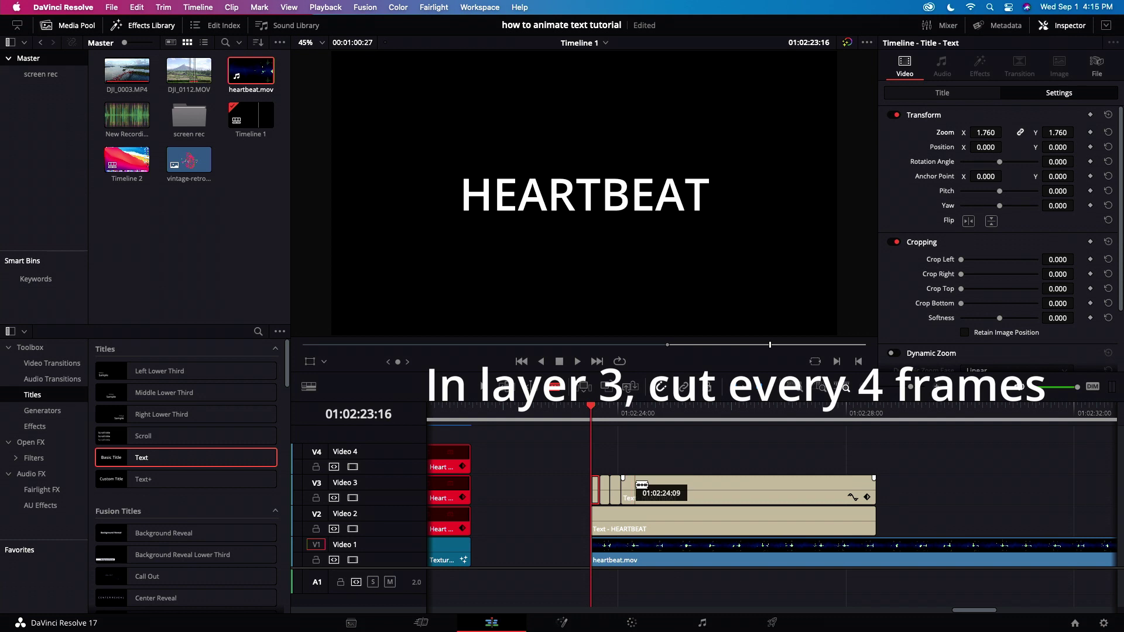
click(672, 486)
click(686, 485)
click(701, 486)
click(715, 486)
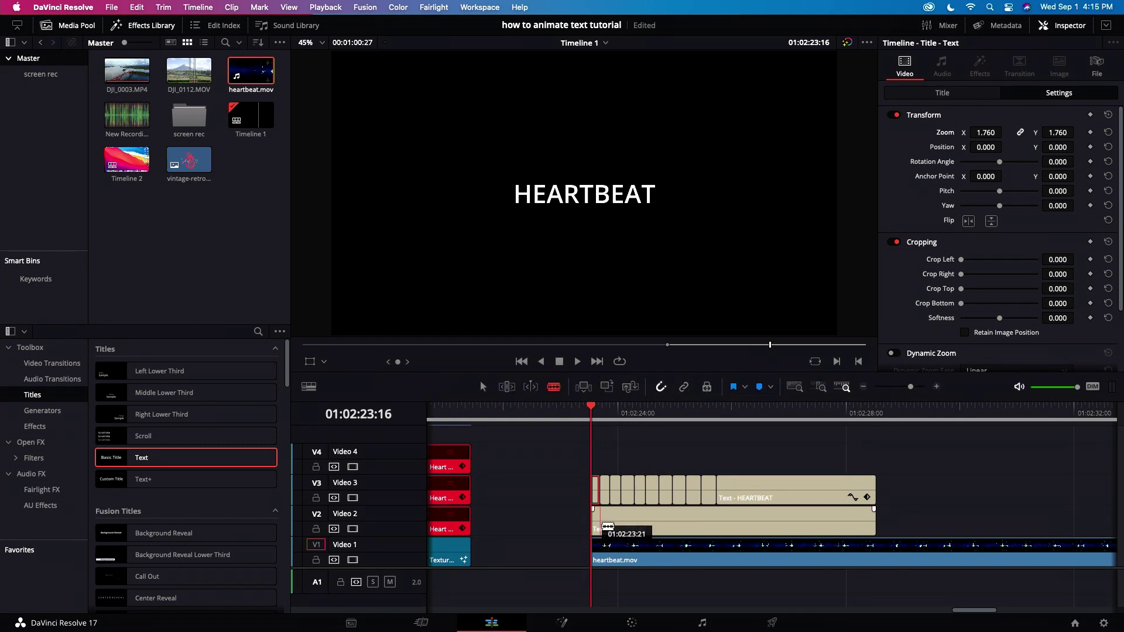
click(609, 520)
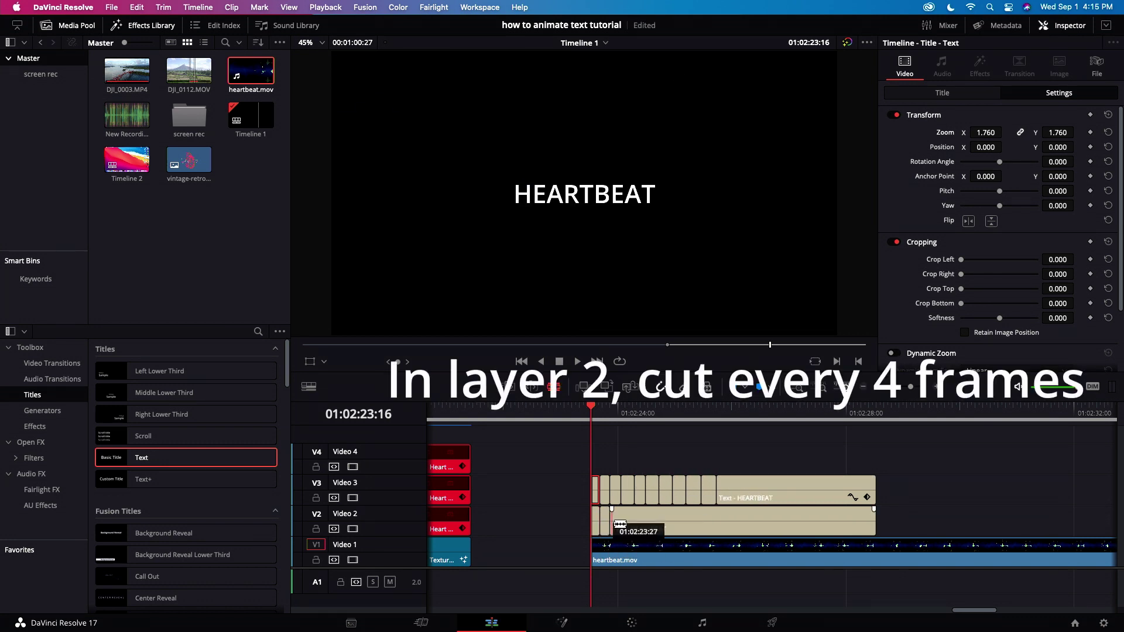
click(623, 521)
Delete alternating 4-frame segments of the Video 3 title.
right_click(605, 490)
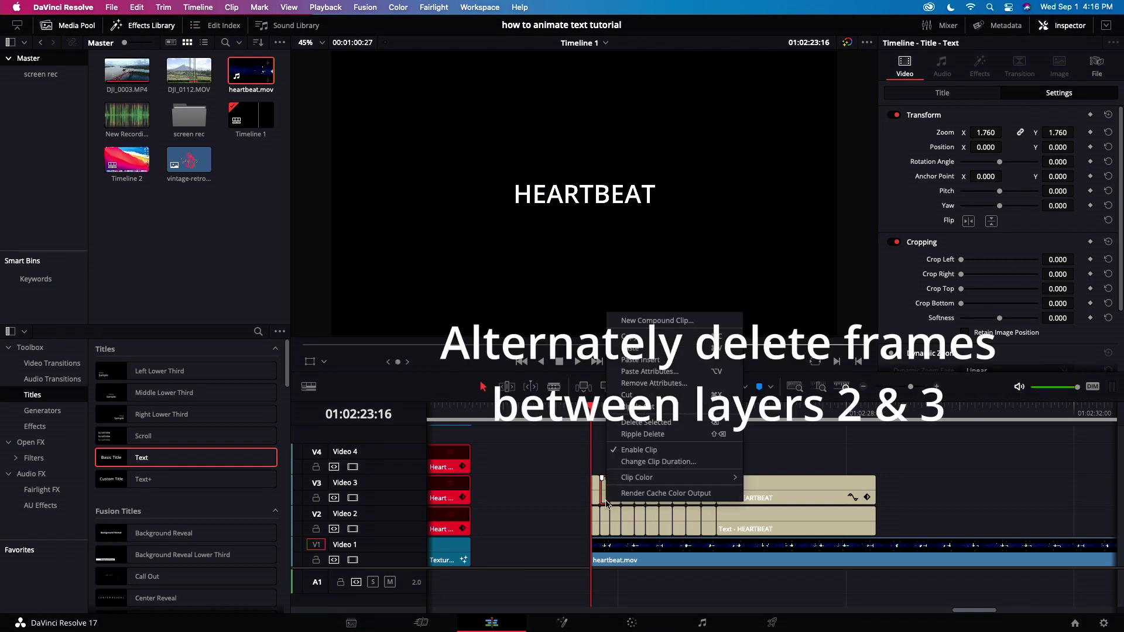
click(629, 492)
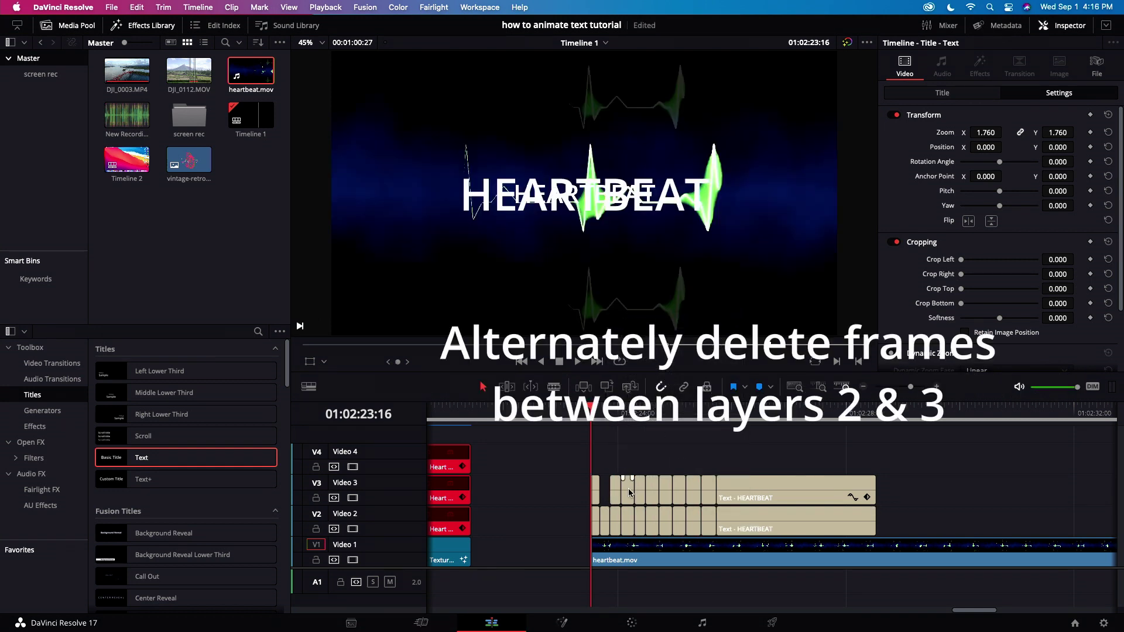
right_click(629, 492)
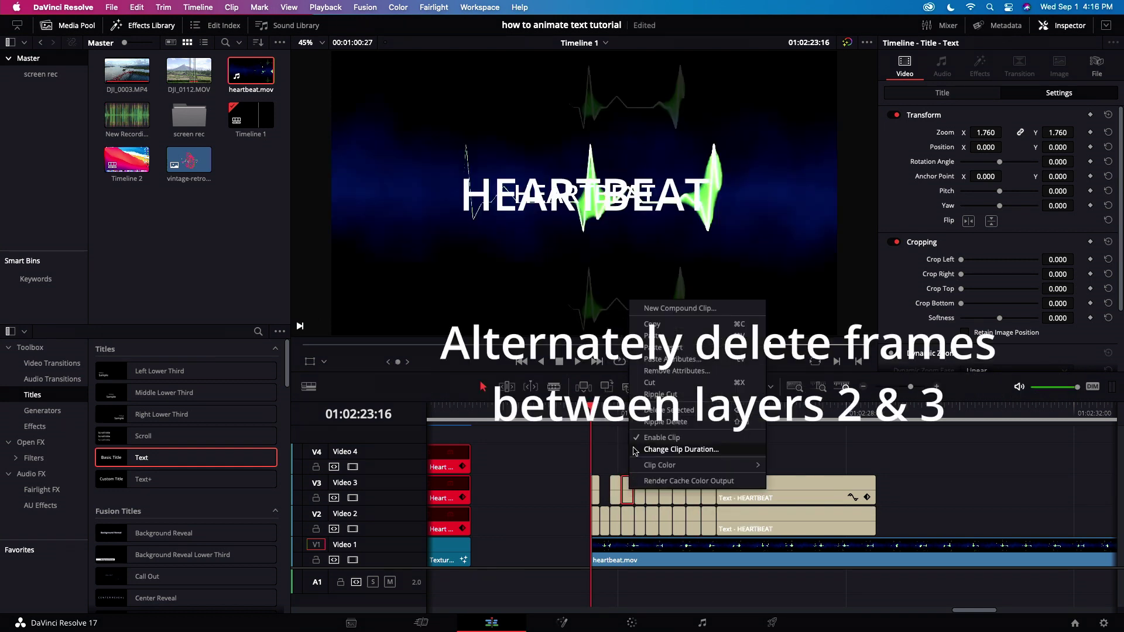
click(655, 388)
right_click(653, 492)
click(679, 389)
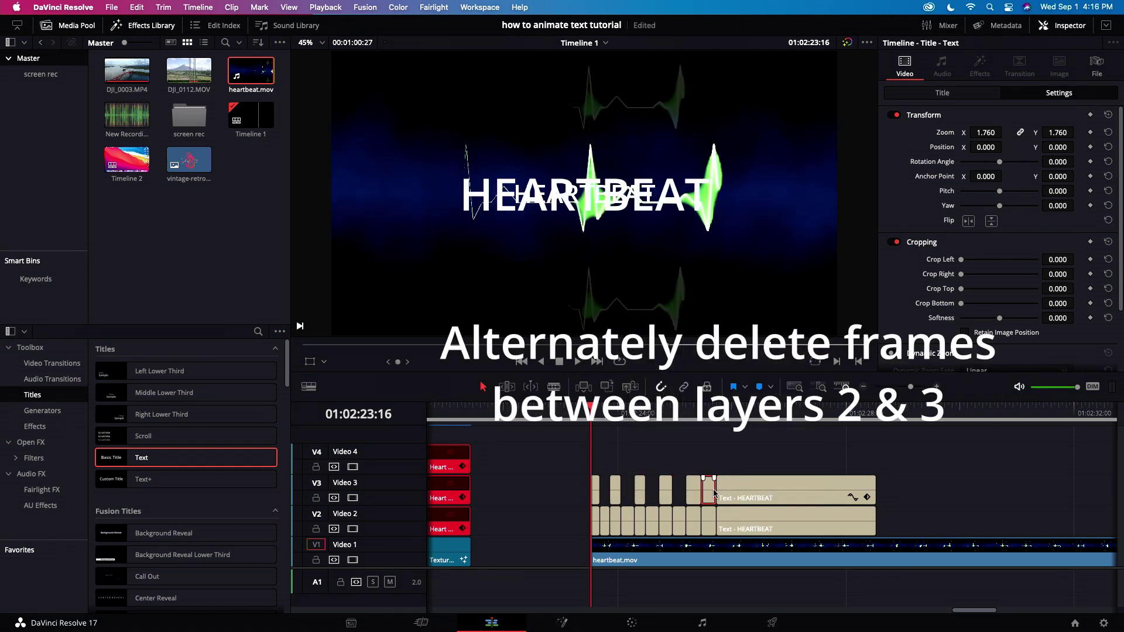
key(Delete)
Remove the leftover Video 2 text clips and play the HEARTBEAT animation from 01:02:23:10.
right_click(732, 493)
click(757, 388)
right_click(643, 521)
click(669, 388)
right_click(644, 521)
click(669, 388)
click(579, 406)
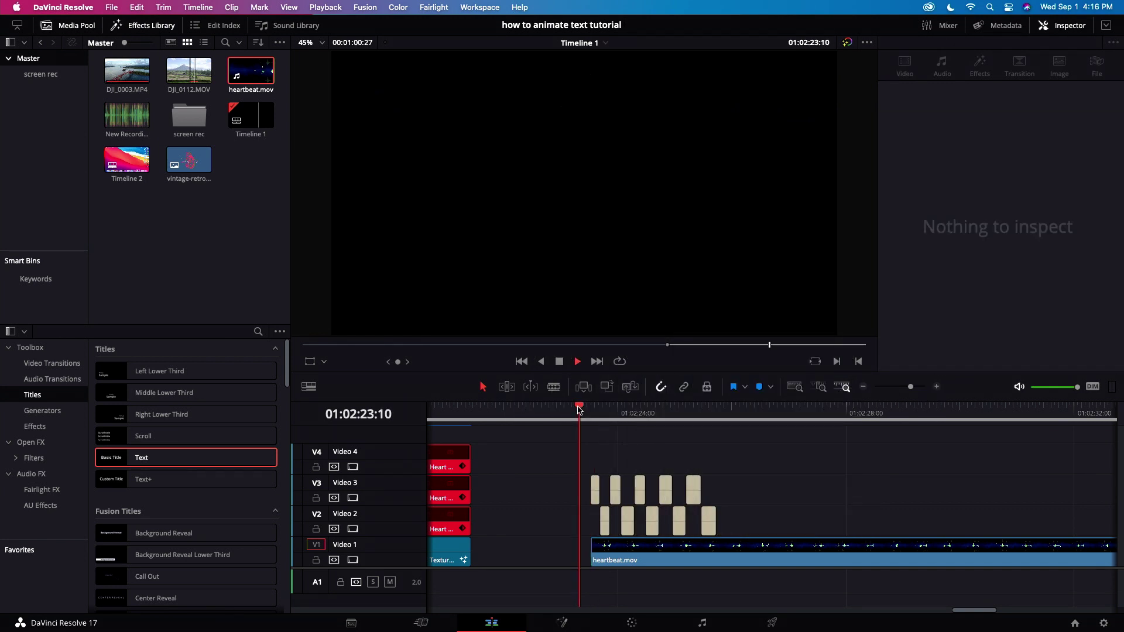
key(space)
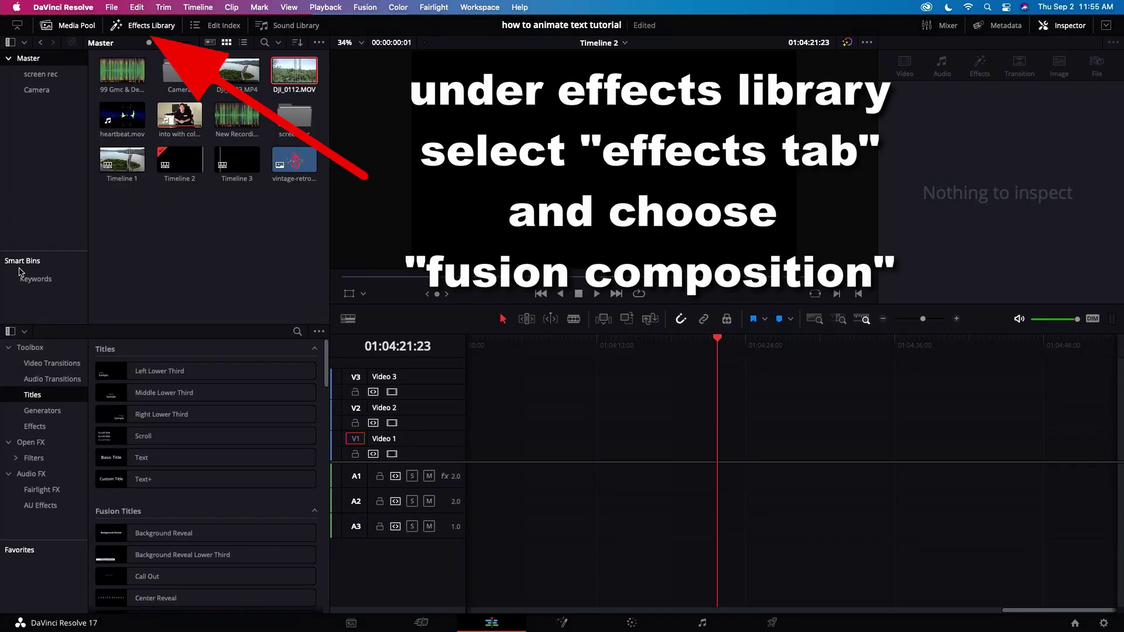
Put a Fusion Composition from Toolbox > Effects on Video 1 and view it on the Fusion page.
click(35, 428)
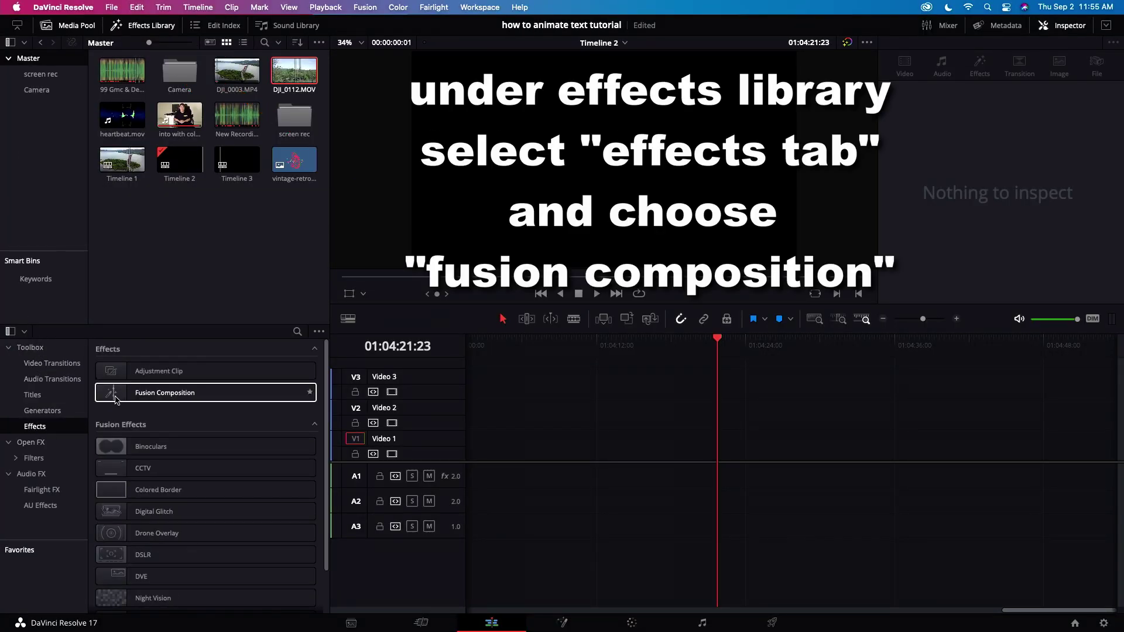
drag(187, 392, 726, 418)
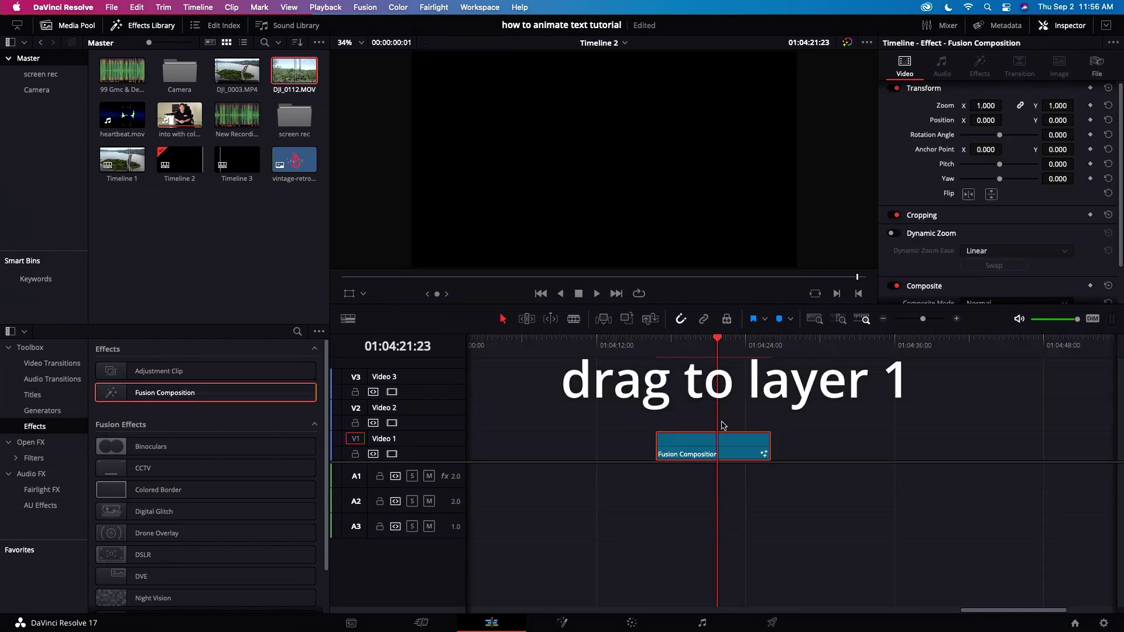
click(563, 622)
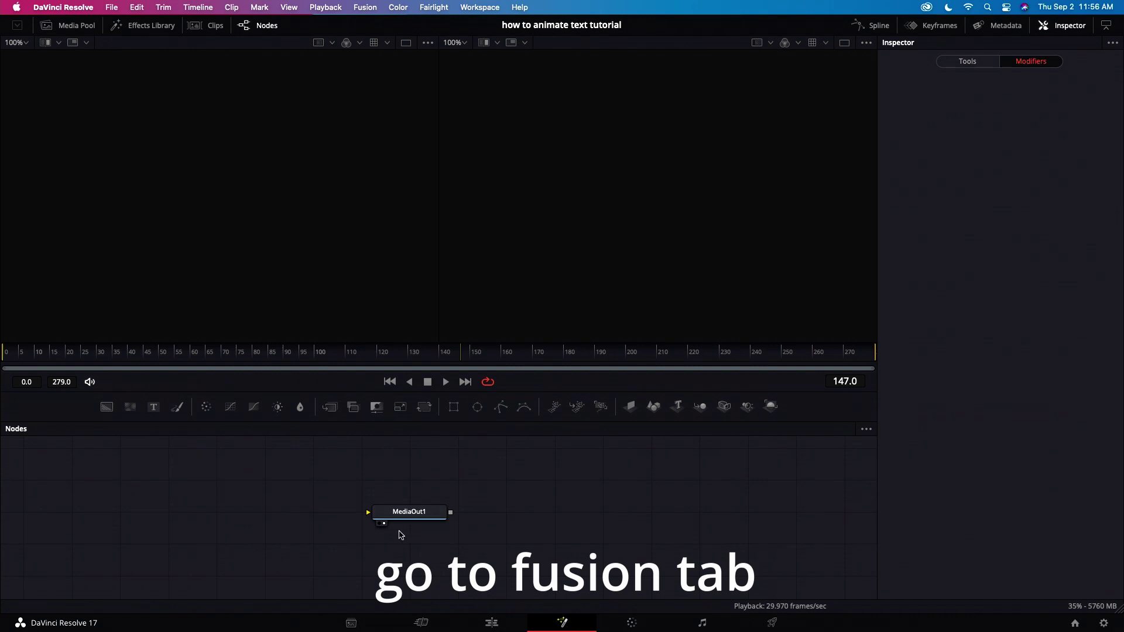
Add a Text1 node connected to MediaOut1 that reads MAYON VOLCANO.
drag(410, 517, 600, 514)
drag(153, 407, 407, 522)
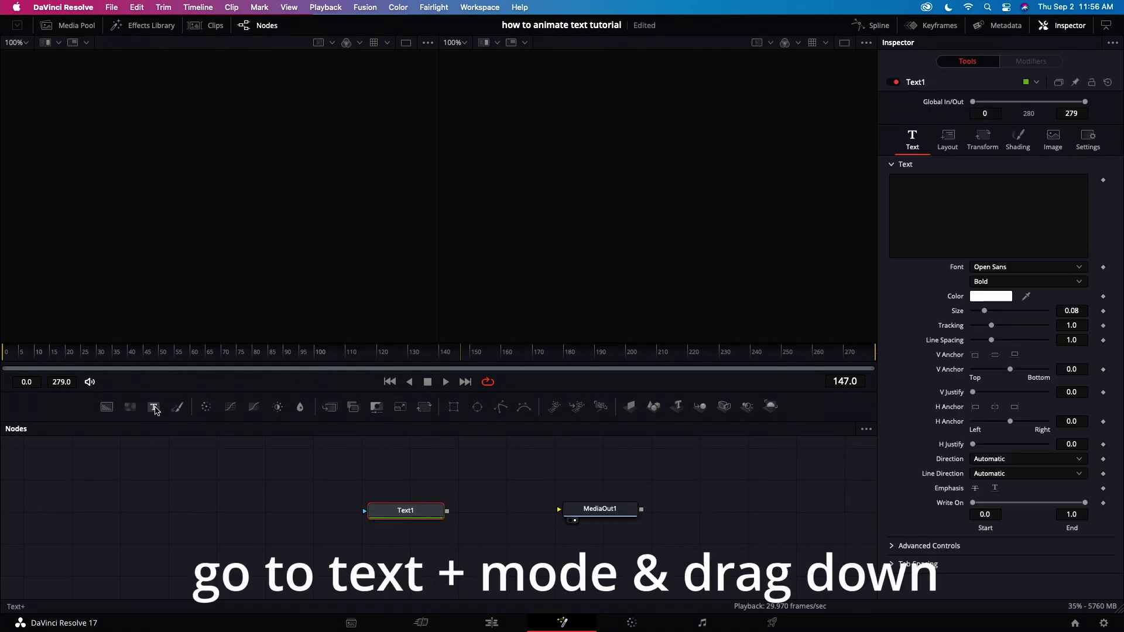
drag(498, 516, 561, 510)
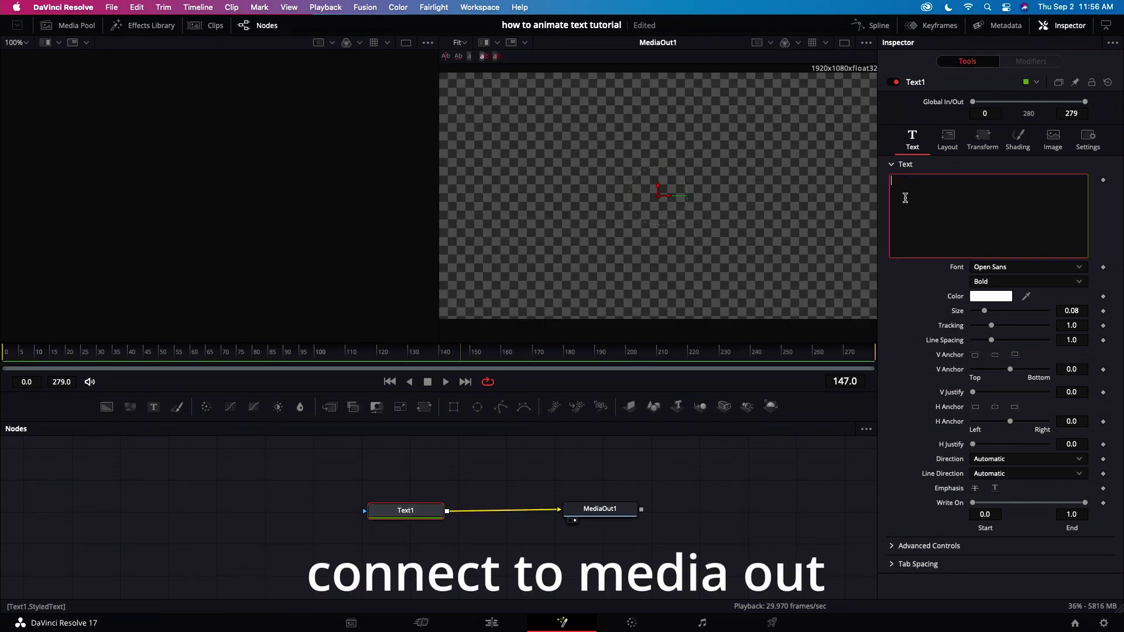
text(N VOL)
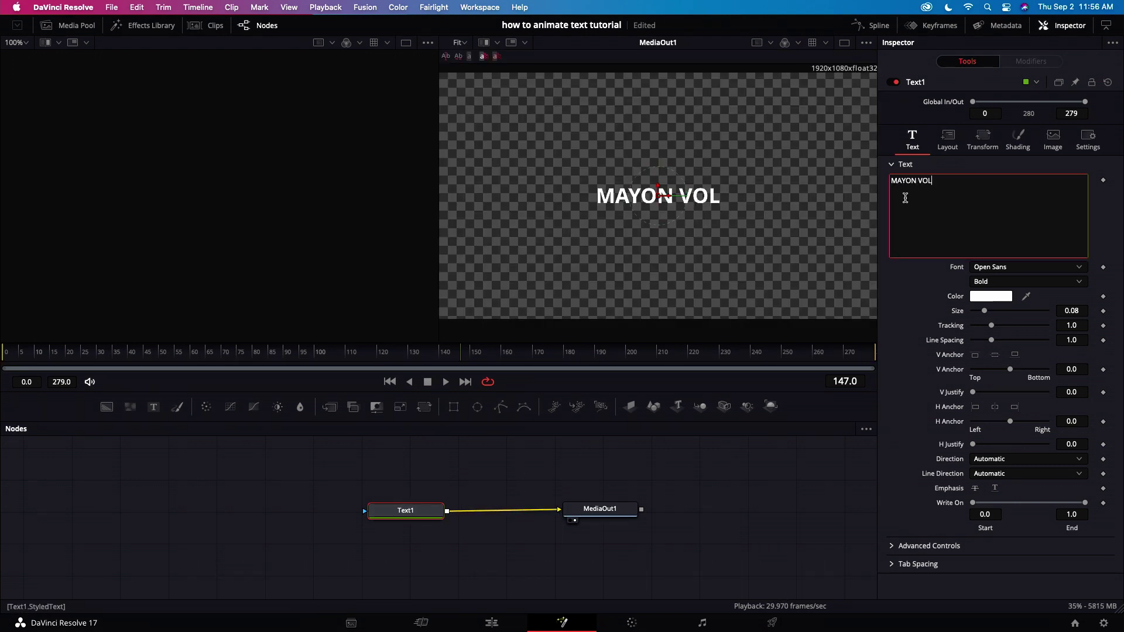
text(CANO)
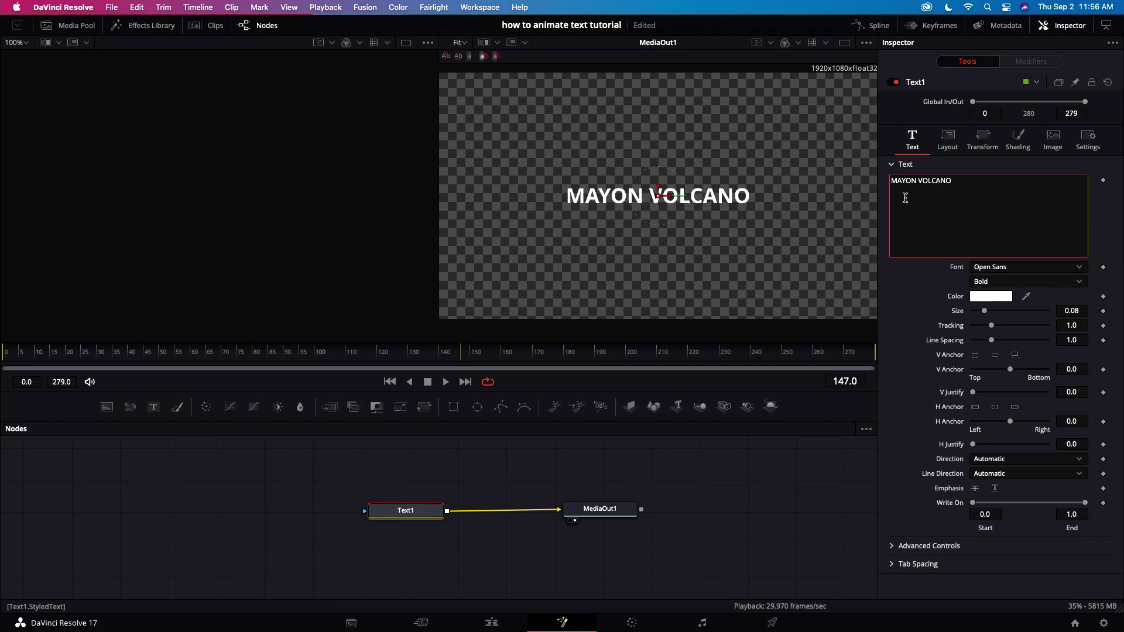
click(1073, 282)
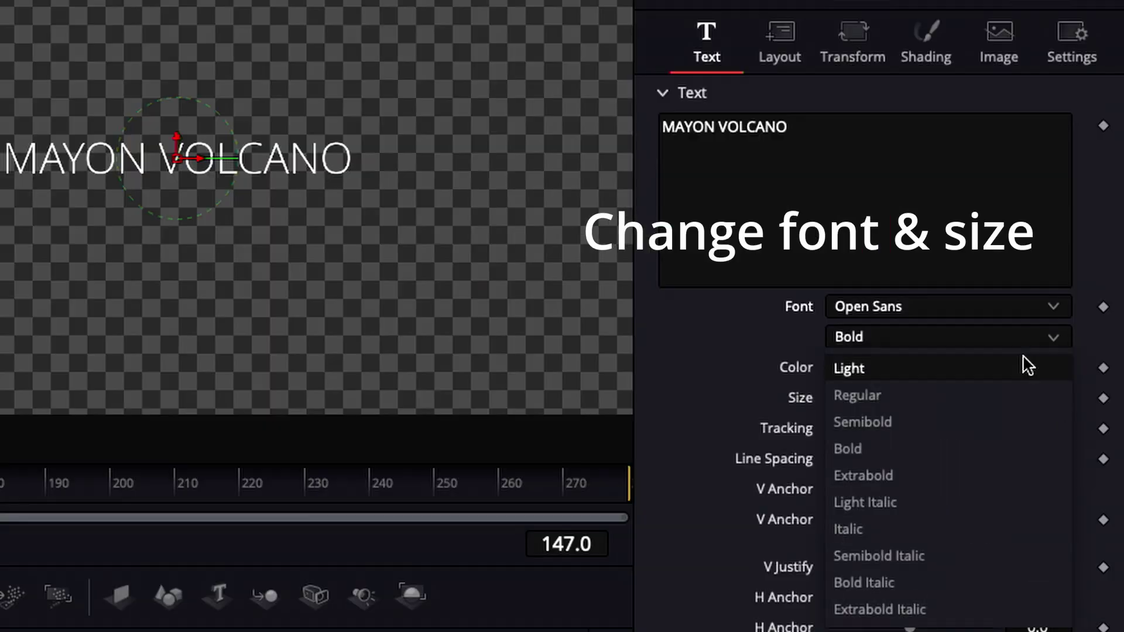
Make MAYON VOLCANO Open Sans Light, size 0.126, tracking 1.165, with the Black Shadow element enabled.
click(1066, 296)
drag(854, 398, 878, 434)
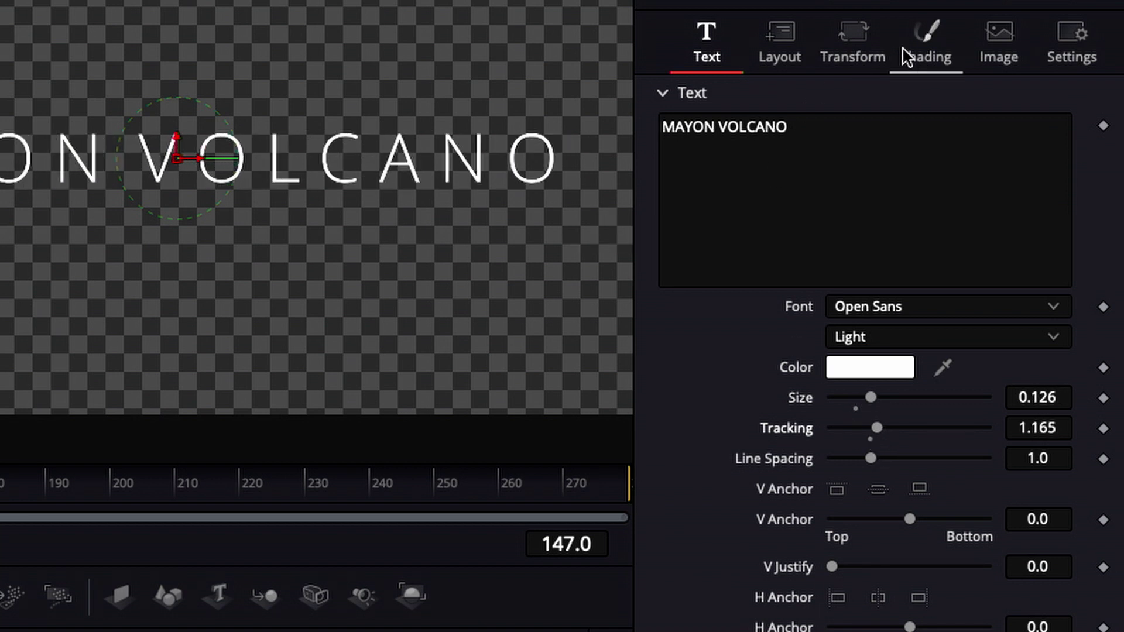
click(924, 42)
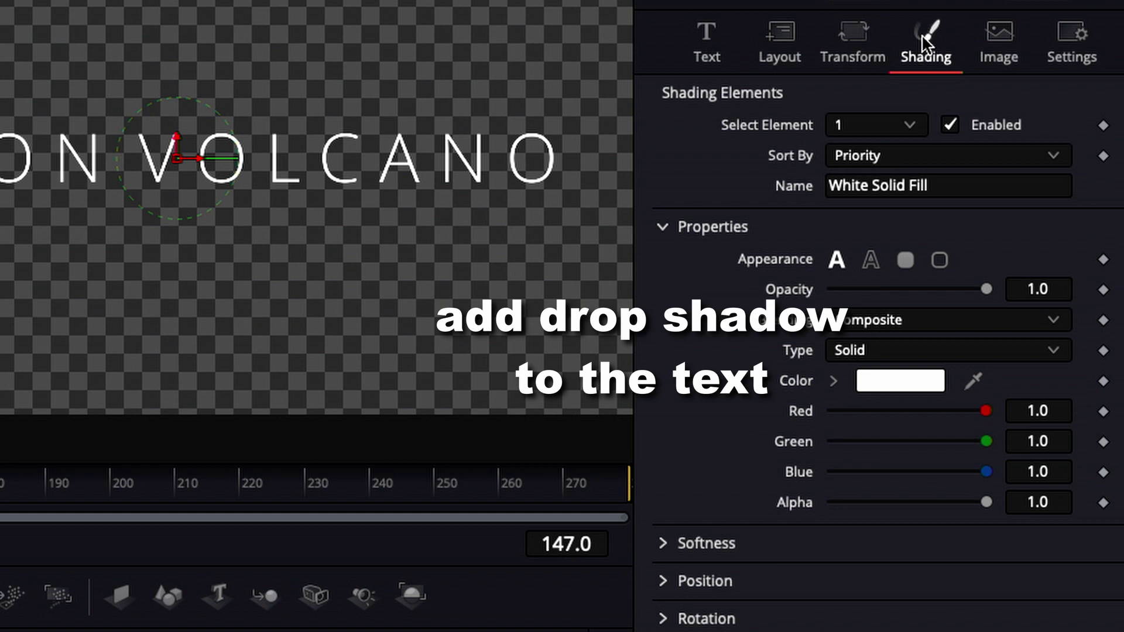
click(910, 128)
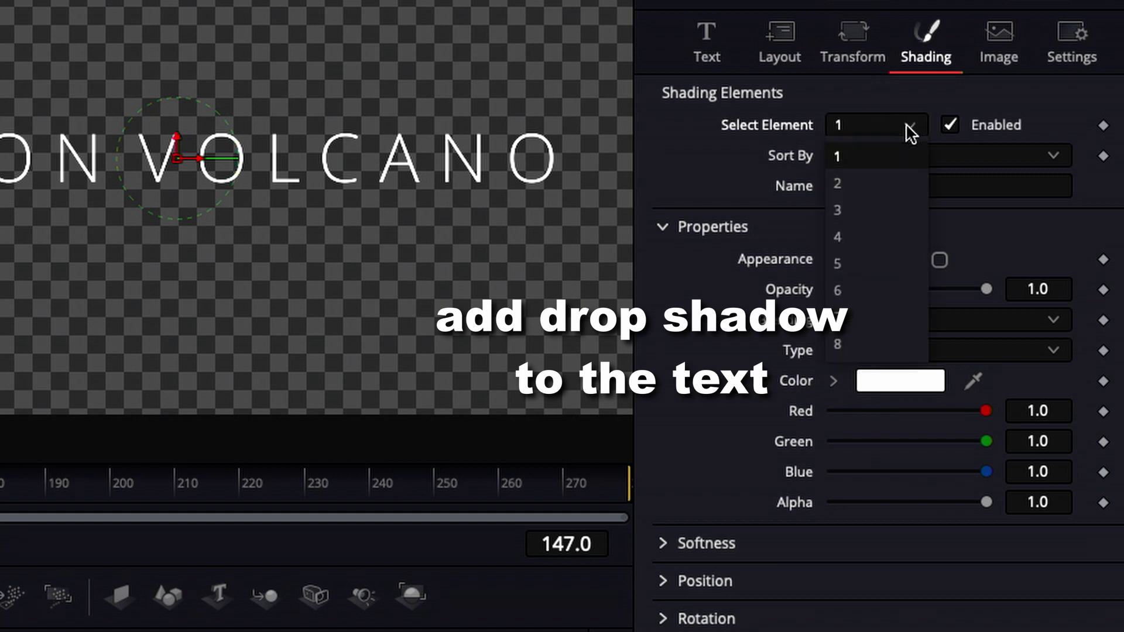
click(860, 215)
click(948, 127)
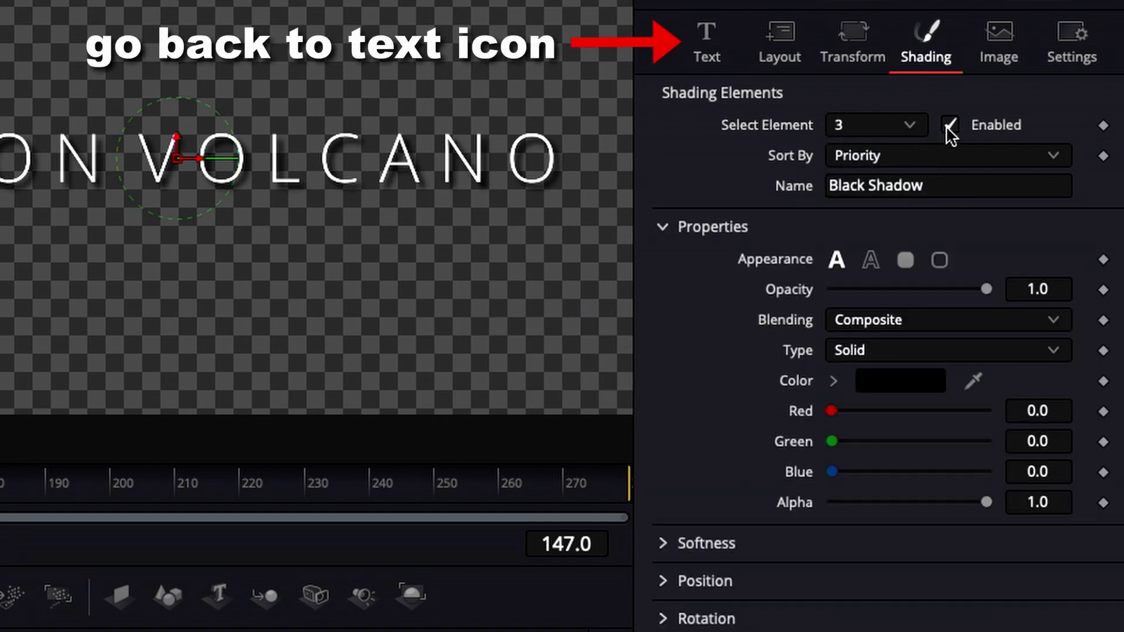
click(706, 41)
right_click(814, 173)
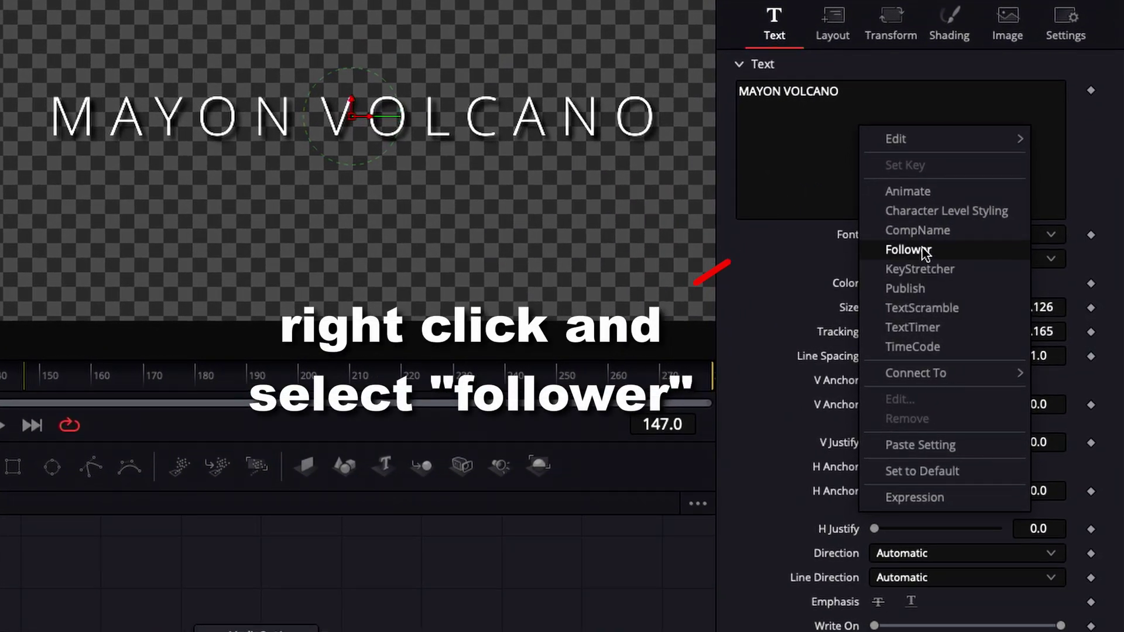
Add a Follower modifier ordering characters Random But One by One with a 0.8 delay.
click(924, 252)
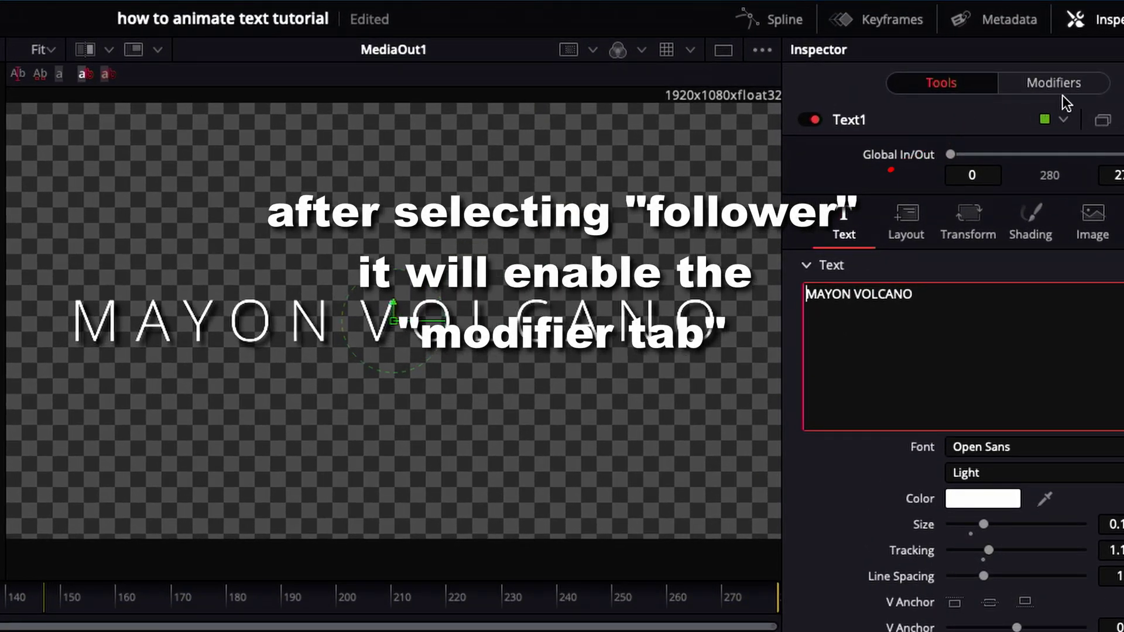
click(1056, 85)
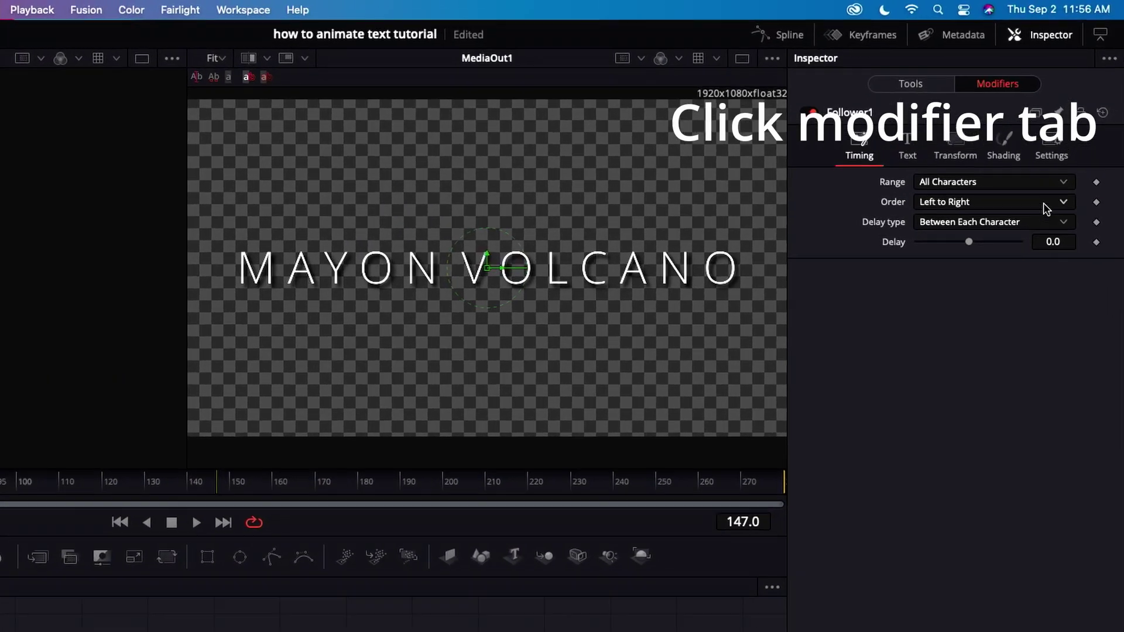
click(1079, 149)
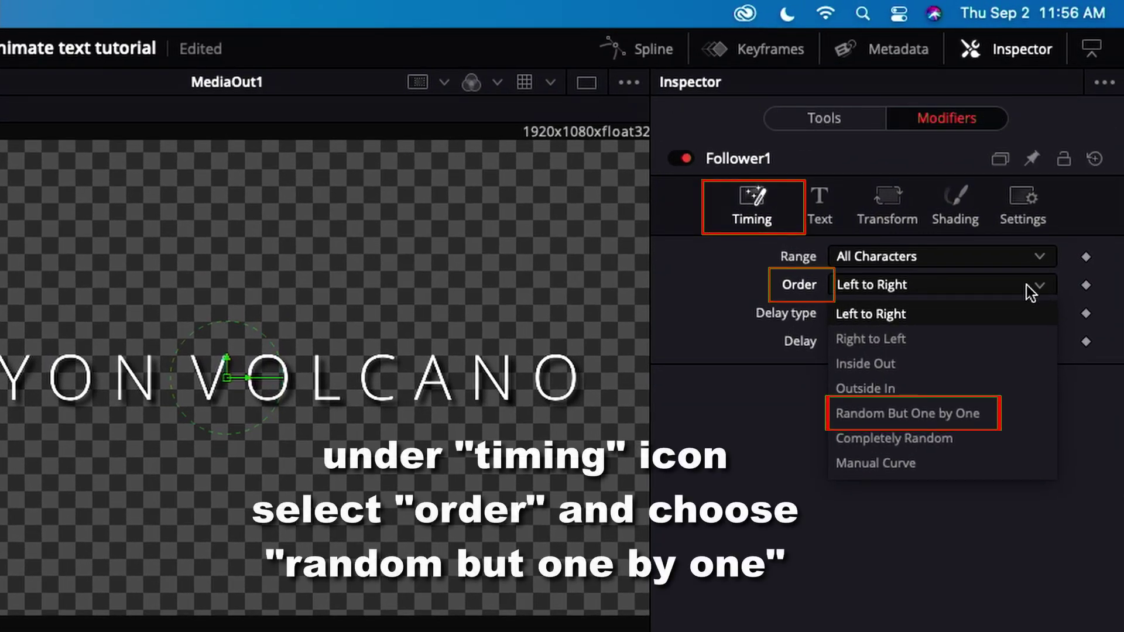
click(976, 412)
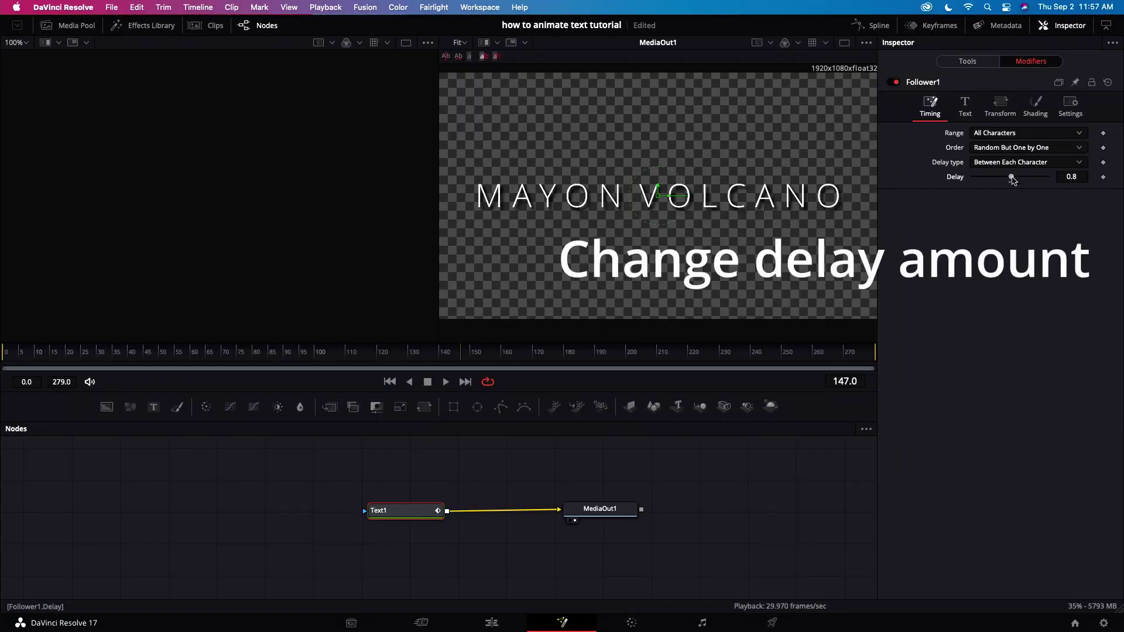
click(1035, 106)
click(891, 232)
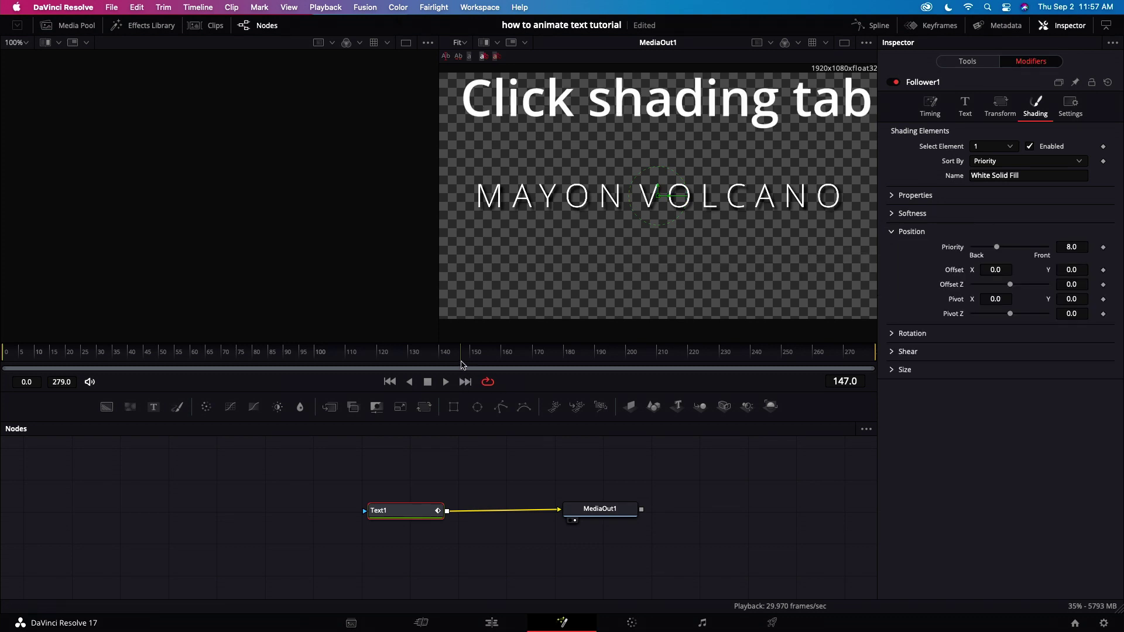
Keyframe Follower Offset Z from -20 at frame 0 to 0.0 at frame 60, then preview the fly-in.
drag(379, 353, 193, 354)
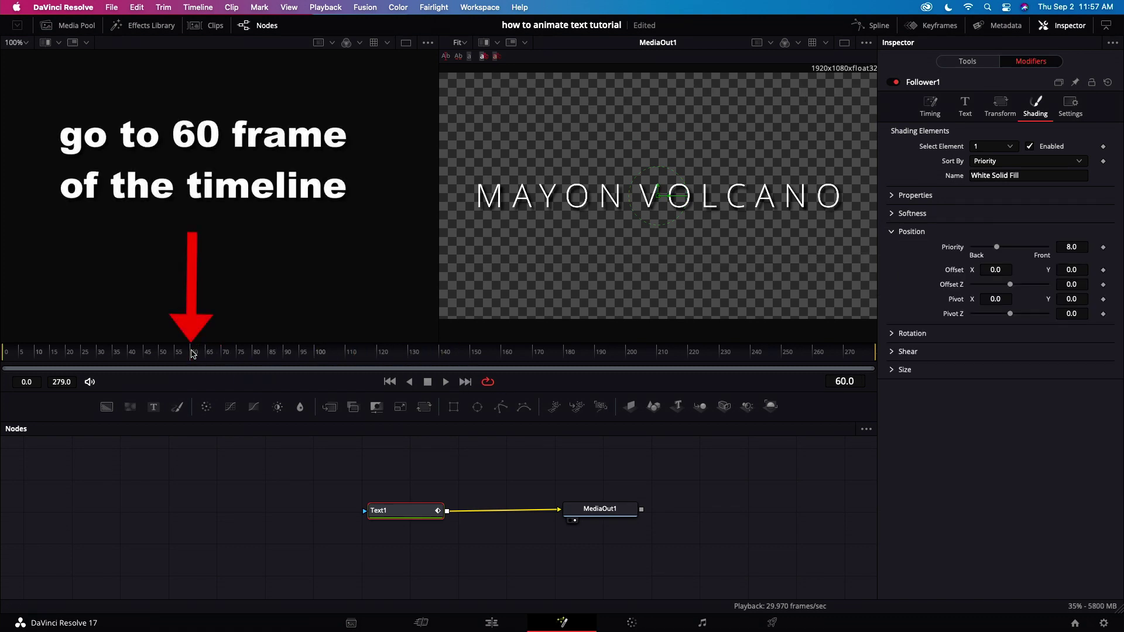
click(1102, 287)
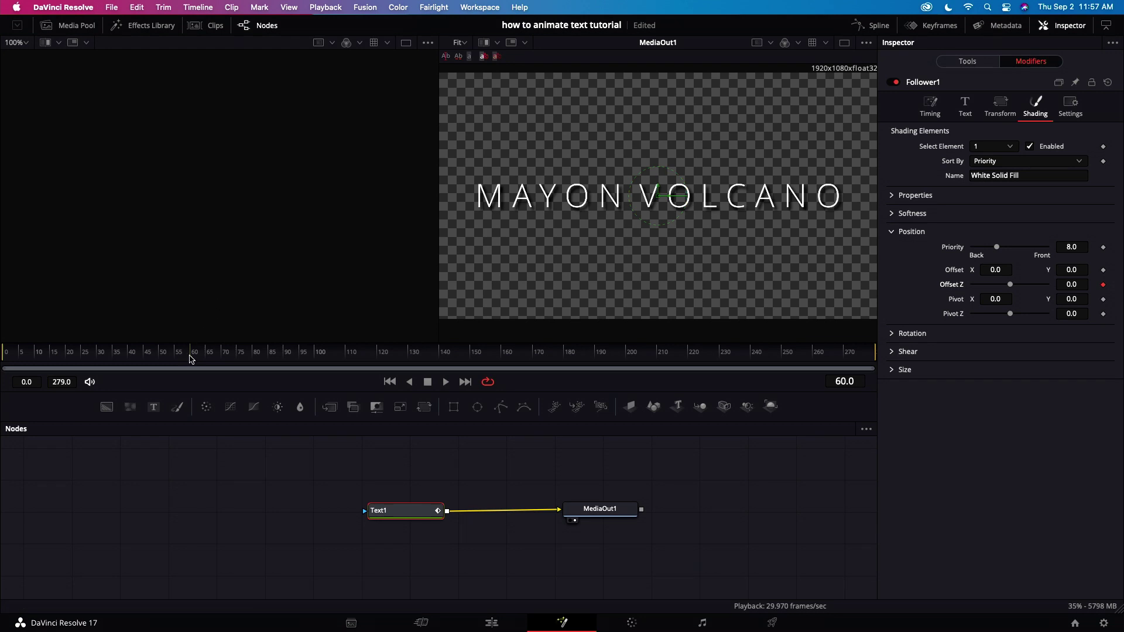
drag(180, 358, 5, 344)
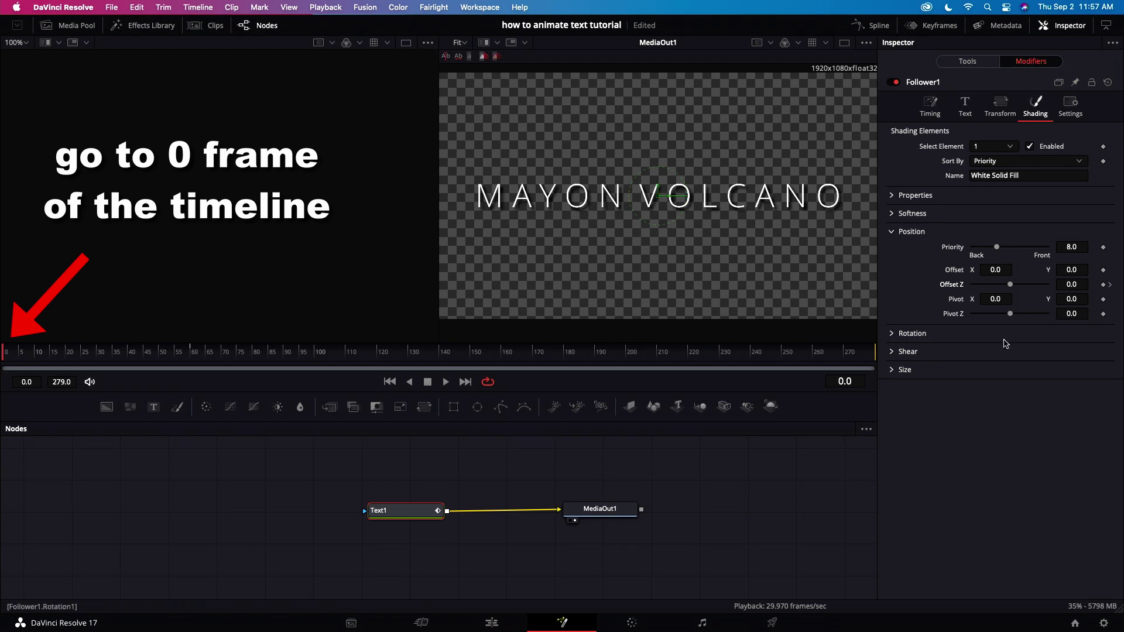
click(1083, 284)
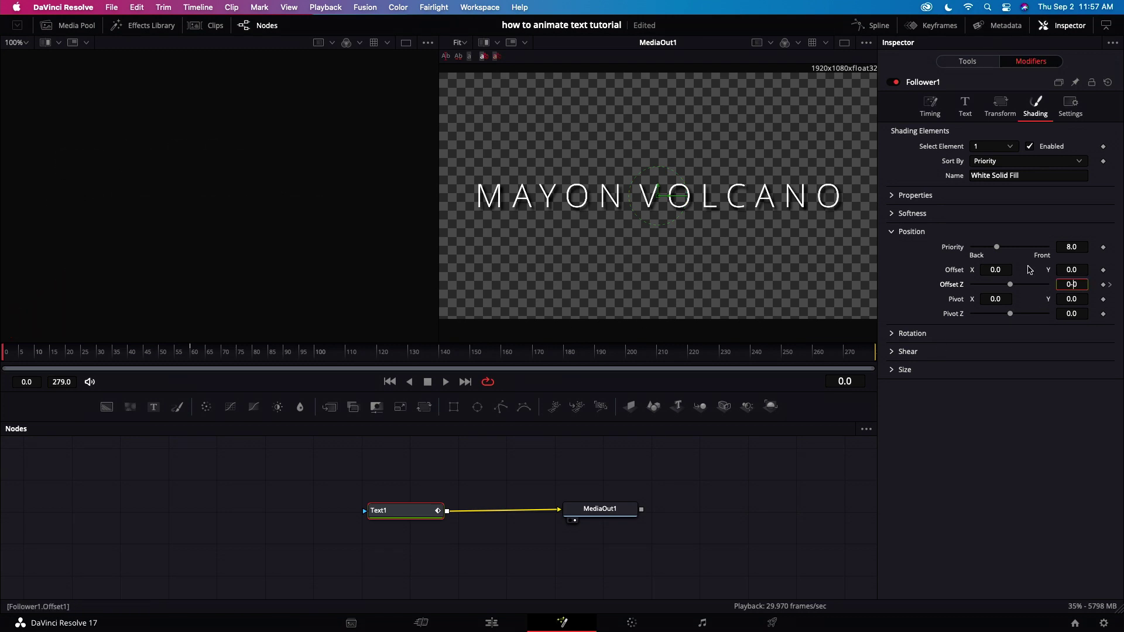
text(-20)
key(Tab)
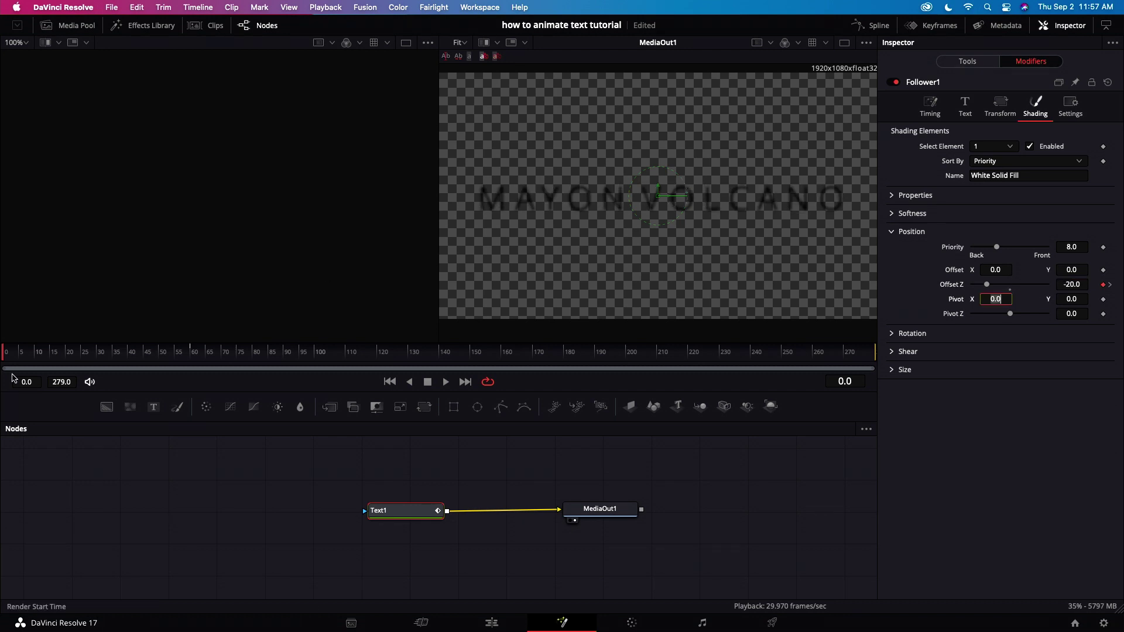
mouse_move(13, 374)
mouse_down()
mouse_move(237, 369)
mouse_move(1, 369)
mouse_up()
click(893, 335)
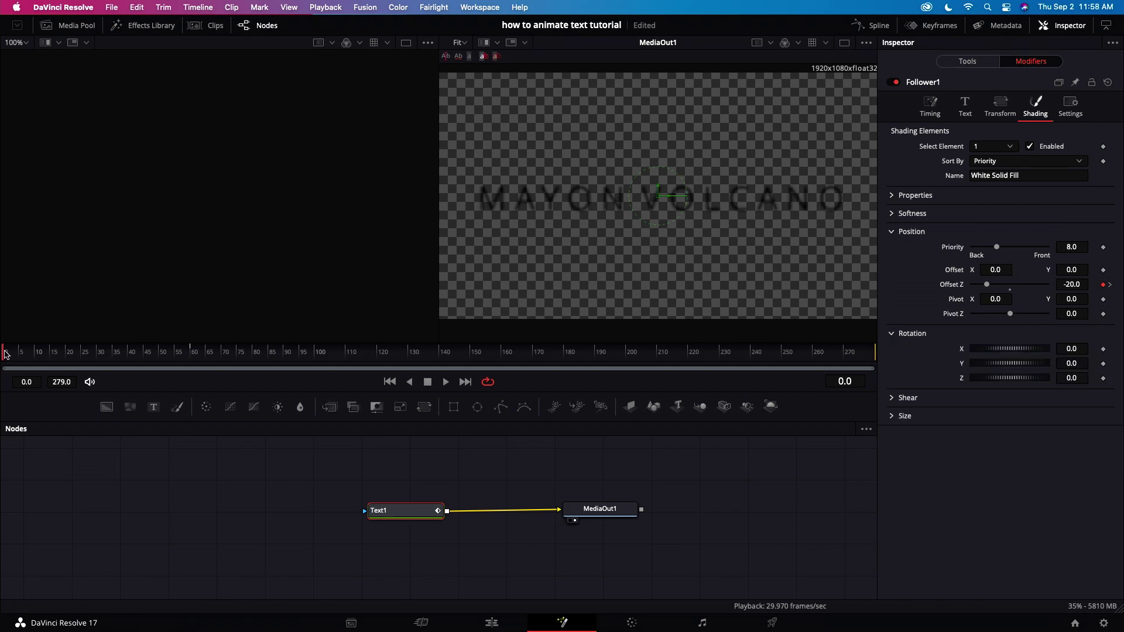
Keyframe Follower1's Rotation Y at -300 on frame 0, then scrub to preview the spin.
drag(31, 357, 191, 364)
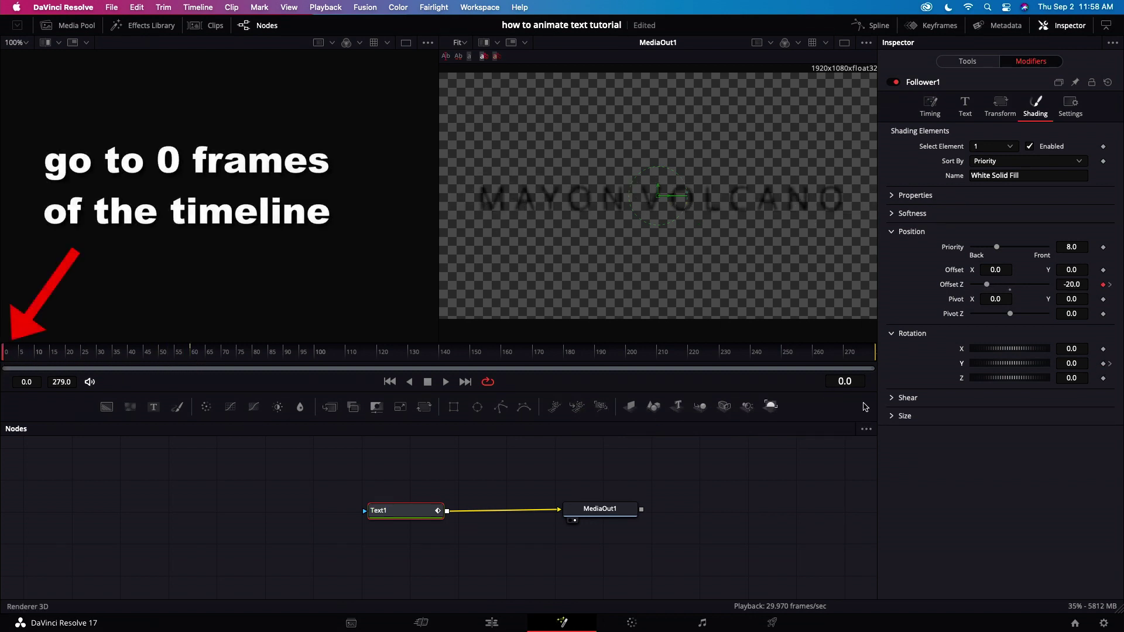
click(1072, 363)
text(-360)
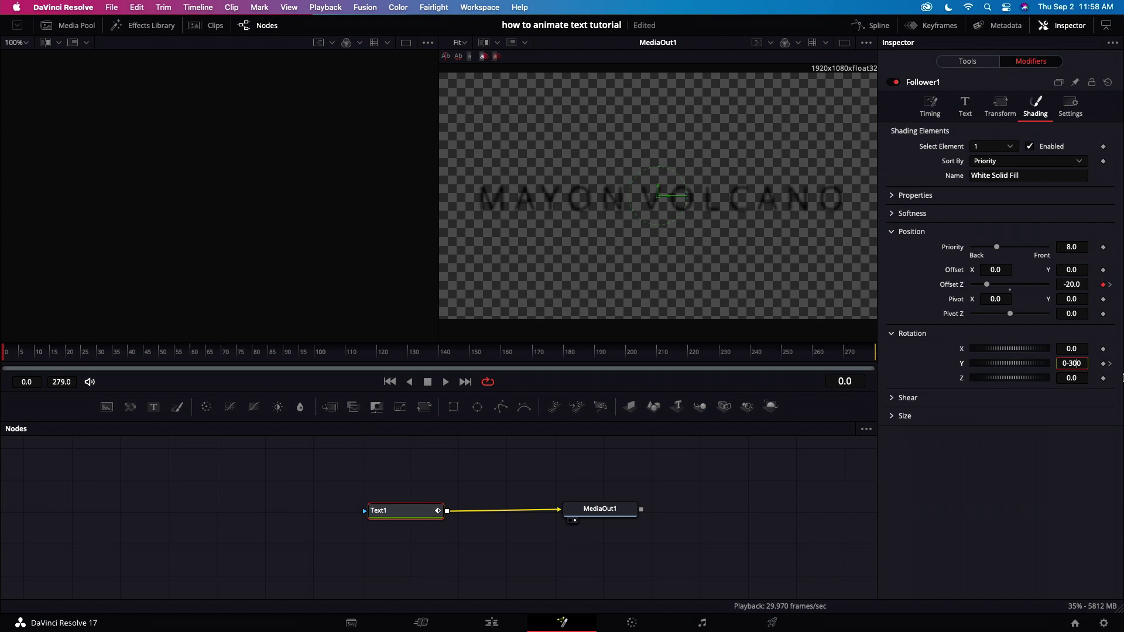
key(Tab)
mouse_move(4, 359)
mouse_down()
mouse_move(258, 367)
mouse_move(12, 350)
mouse_up()
Expand Follower1's Softness settings and set a Softness keyframe at frame 60.
click(893, 214)
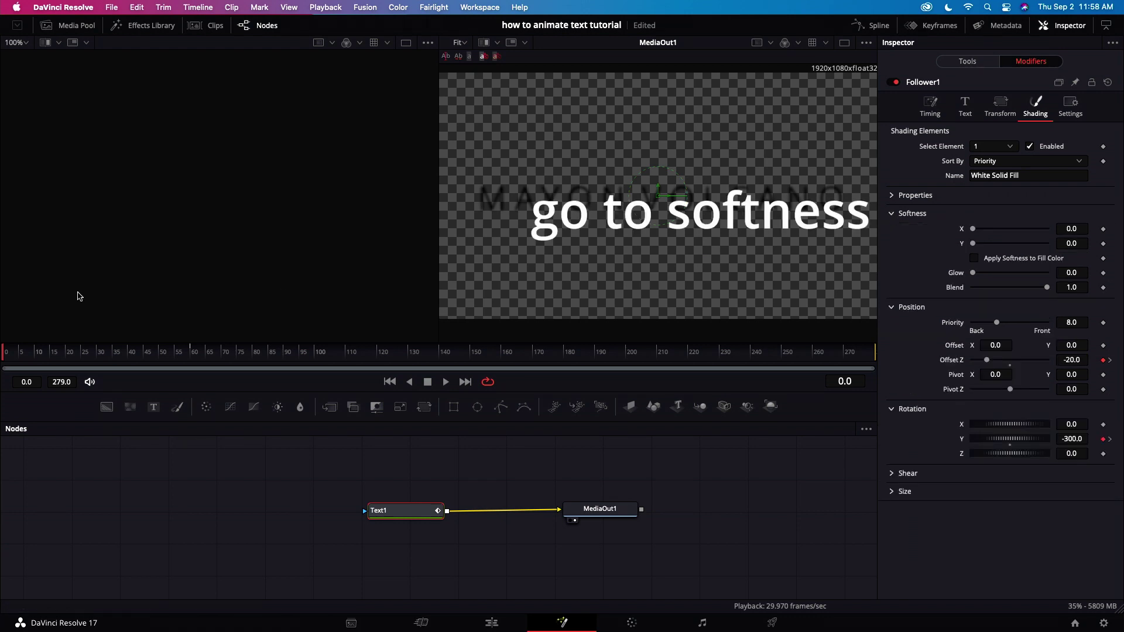
drag(9, 360, 194, 373)
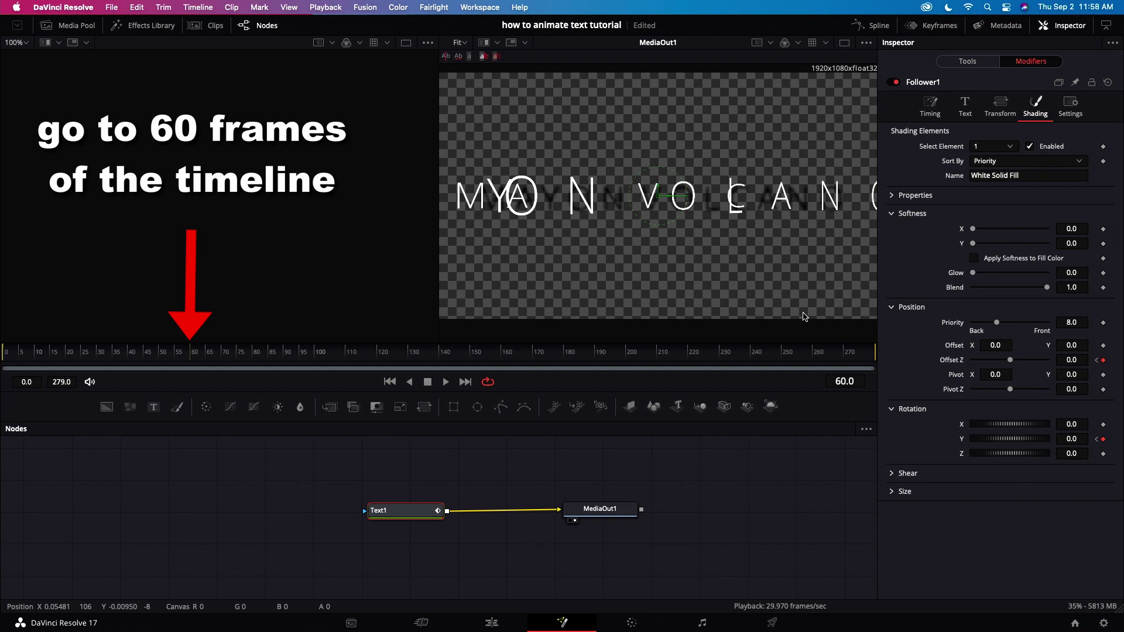
click(1103, 242)
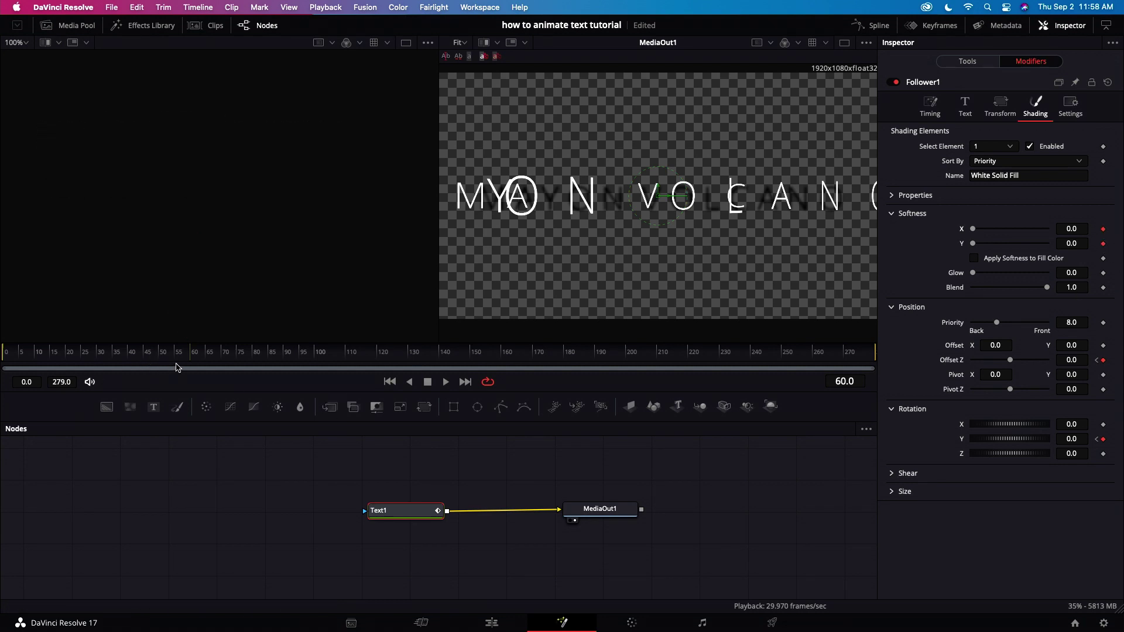
Set Softness X and Y to 30 at frame 0, then scrub to check the blur.
drag(190, 364, 4, 363)
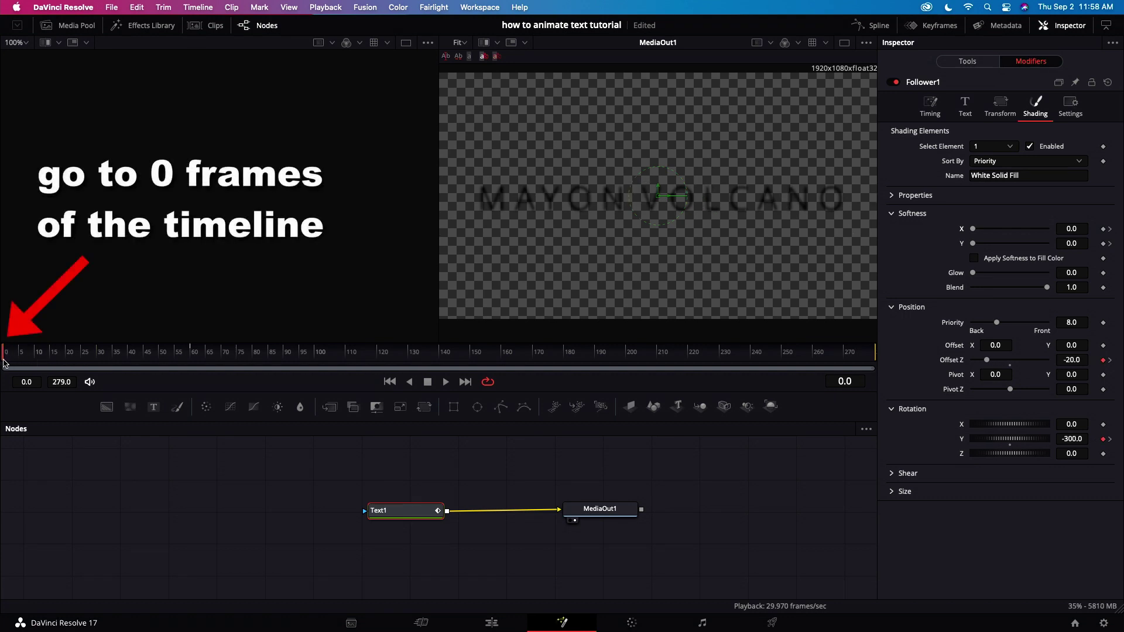
click(1074, 229)
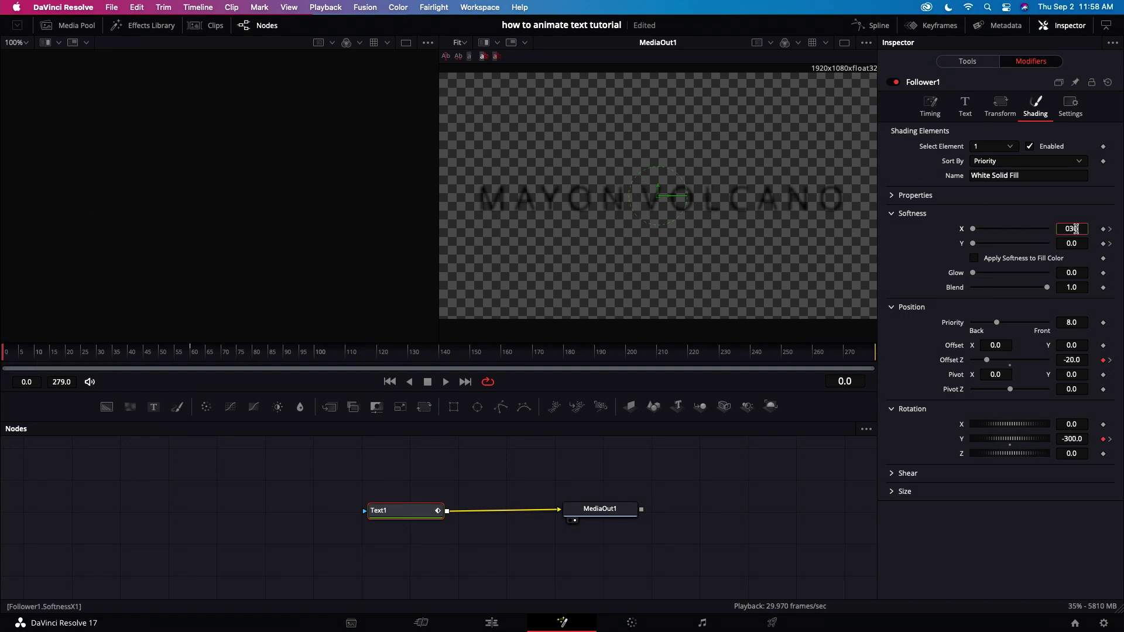
key(Tab)
text(3)
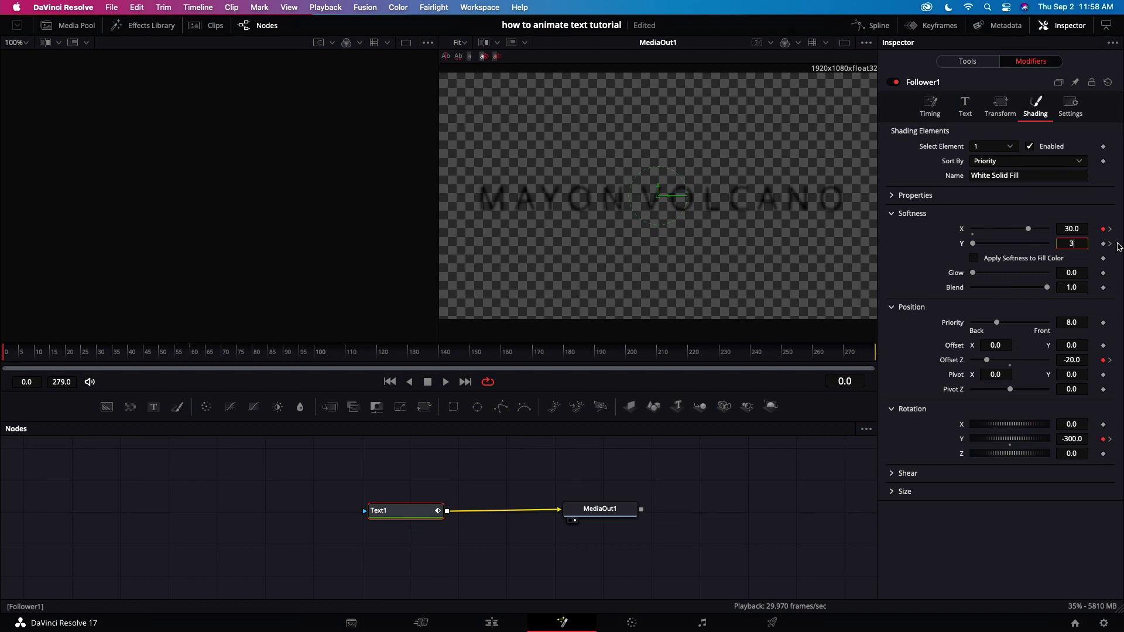
text(0)
key(Tab)
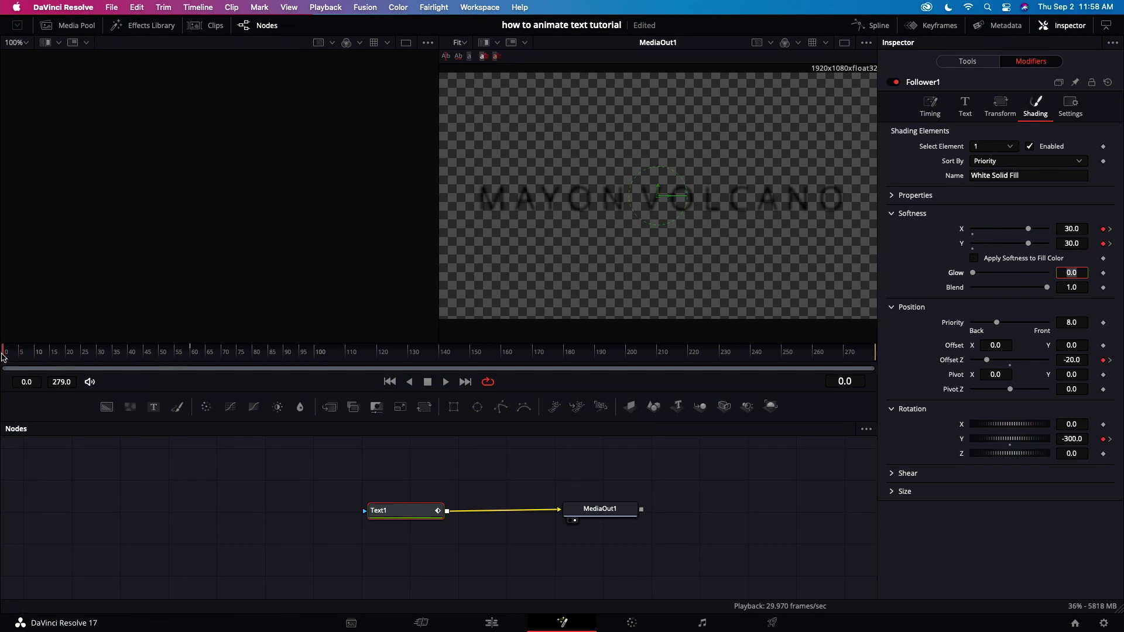
drag(3, 357, 41, 365)
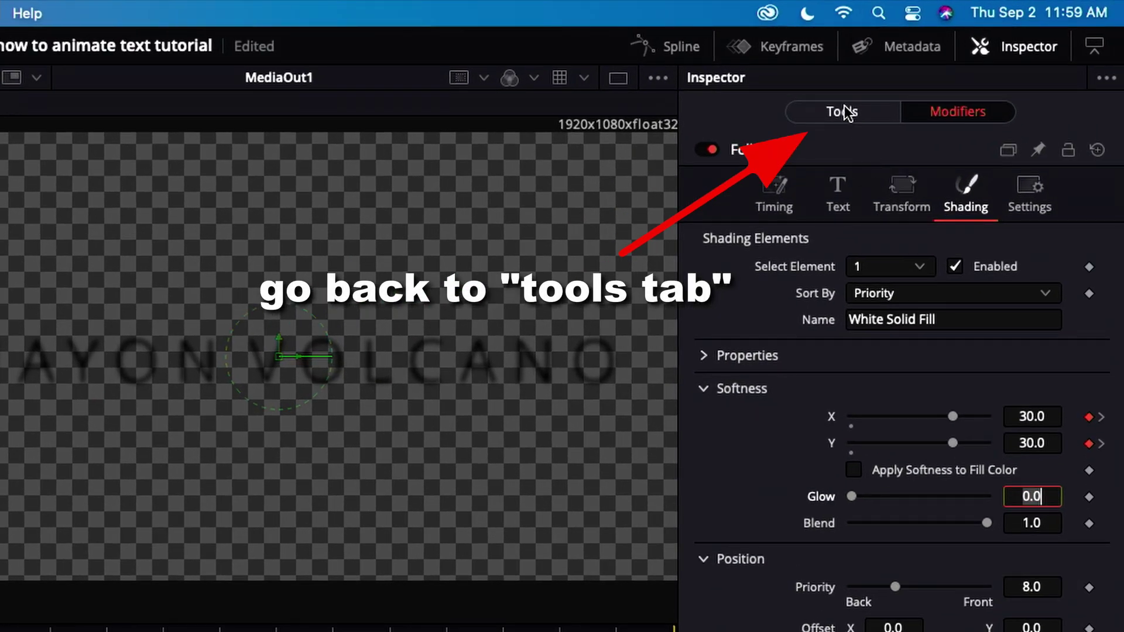
Show Text1's Shading settings with the shadow's Position and Rotation groups expanded.
click(842, 111)
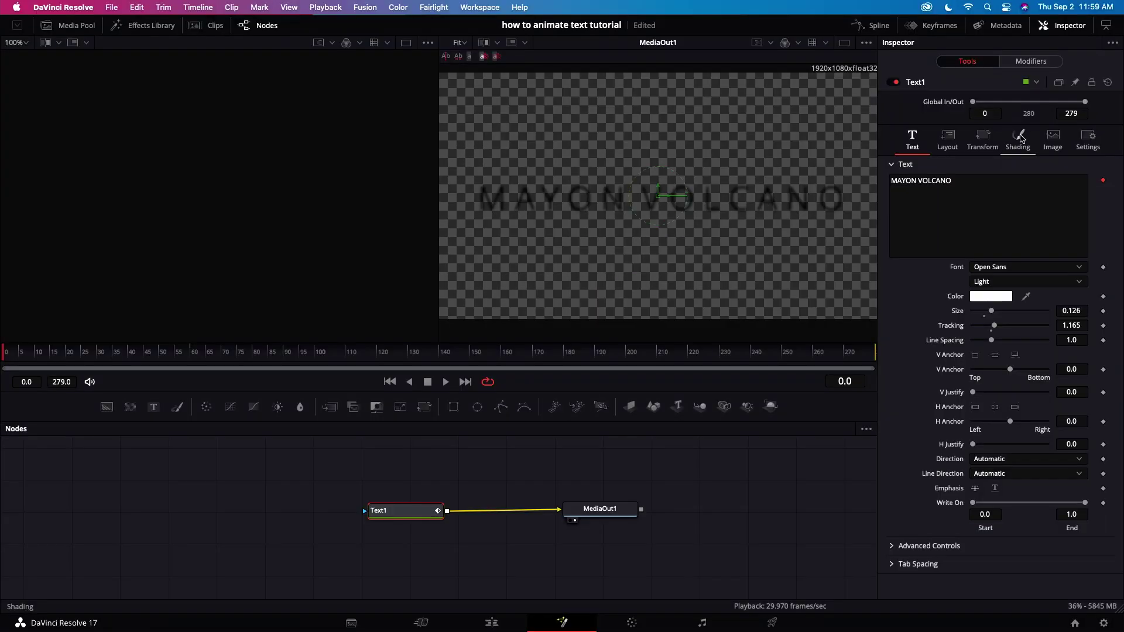
click(934, 252)
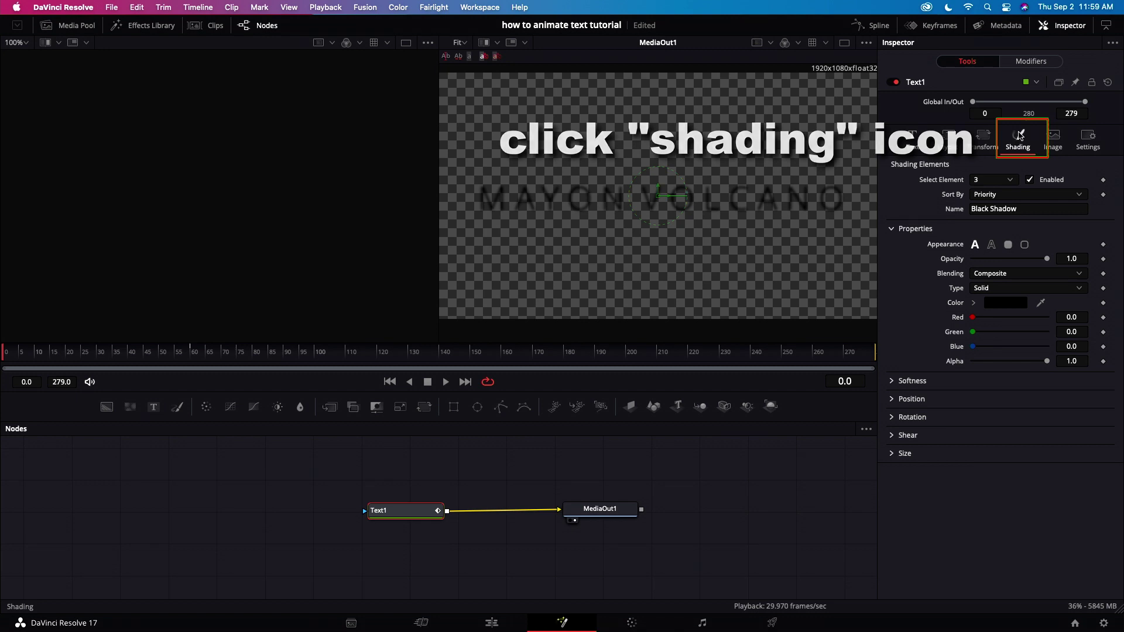
click(911, 416)
click(911, 399)
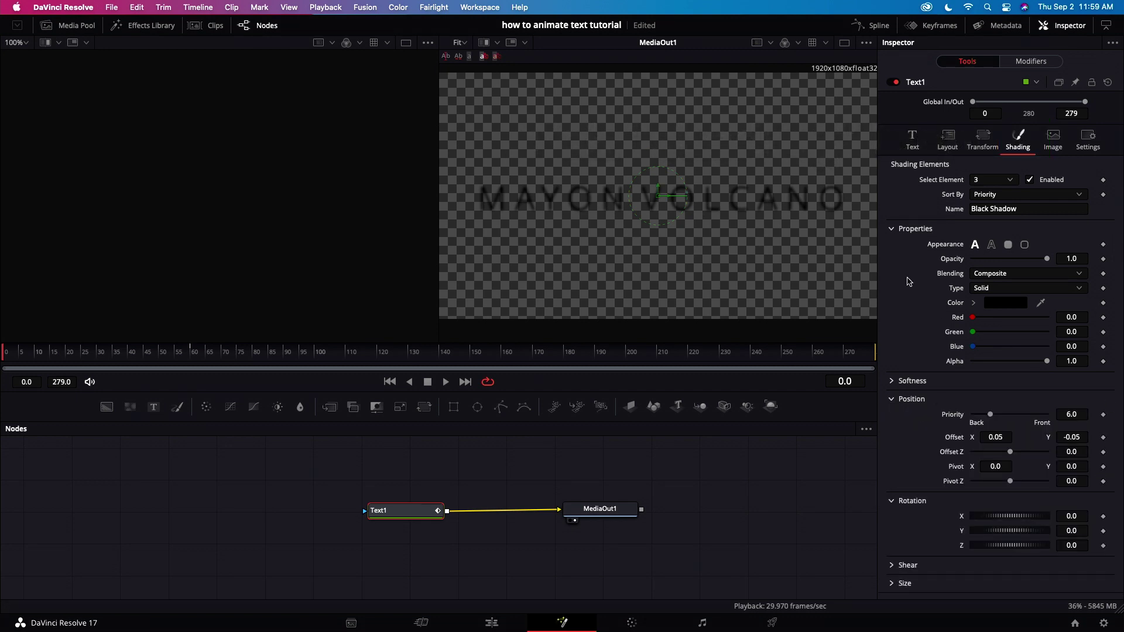
click(913, 228)
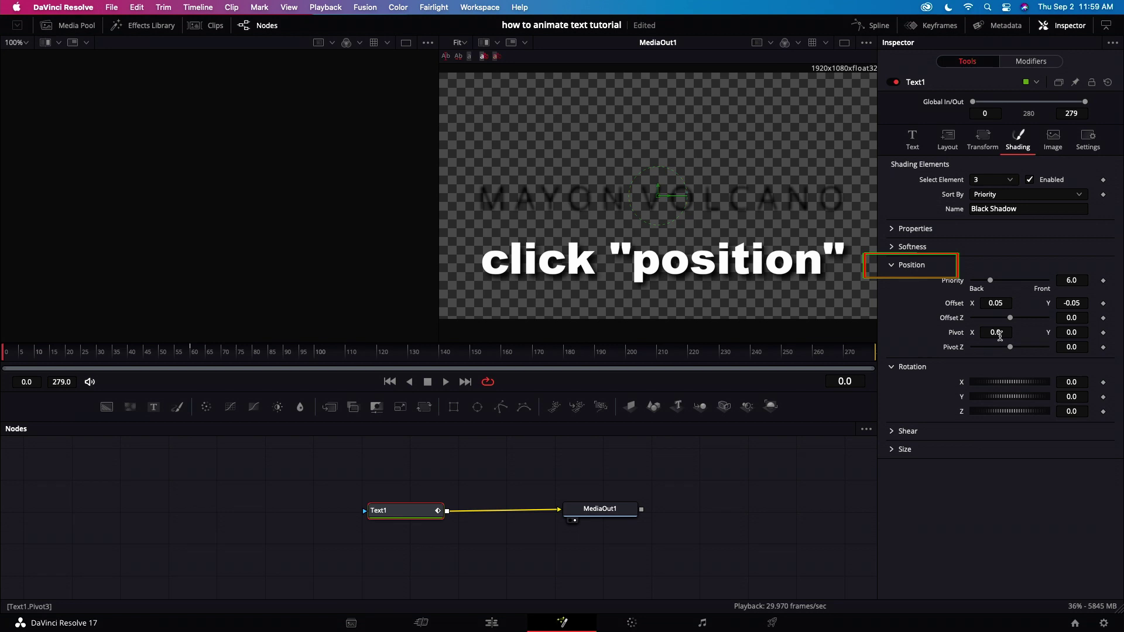
Set the Black Shadow's Offset Z to -20 at frame 0.
drag(23, 355, 192, 356)
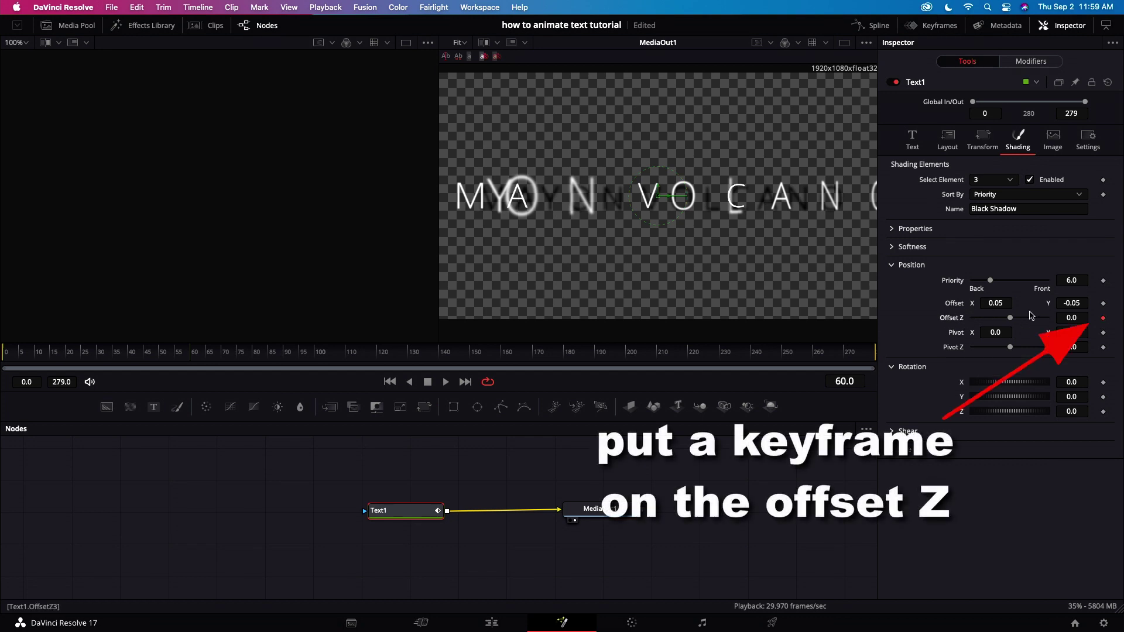
click(141, 356)
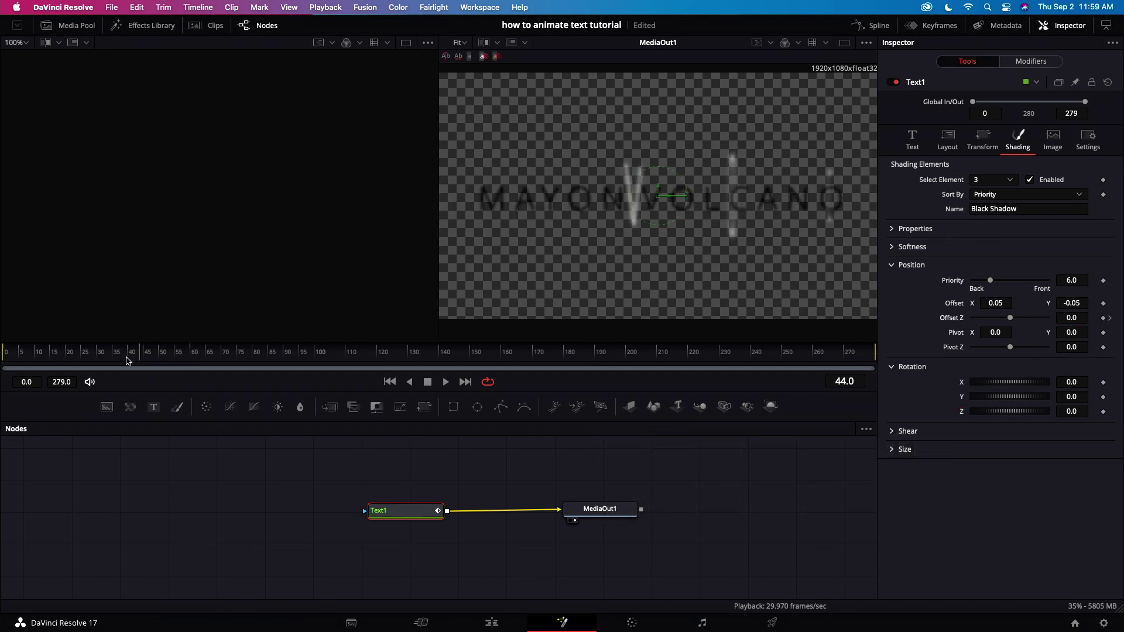
click(5, 361)
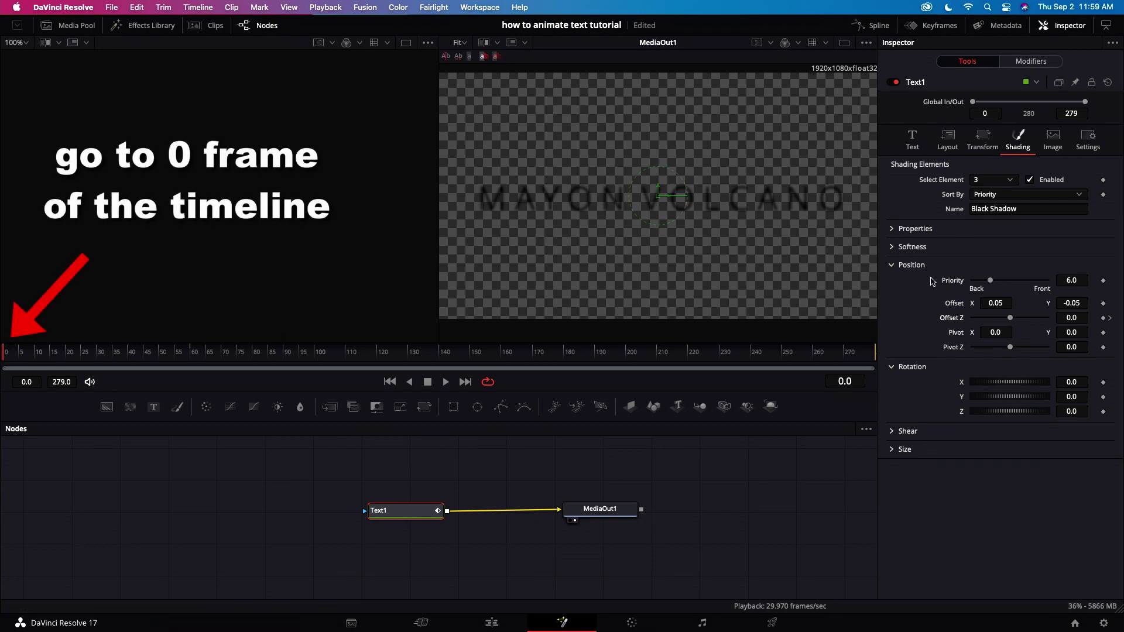
click(1071, 318)
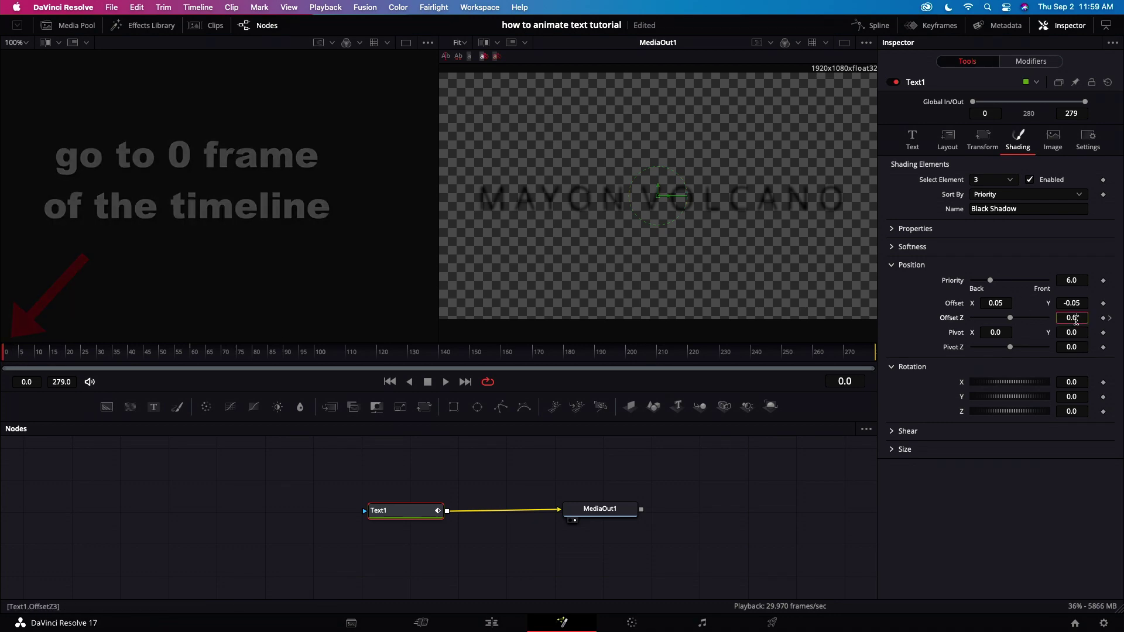
key(BackSpace)
key(BackSpace)
key(BackSpace)
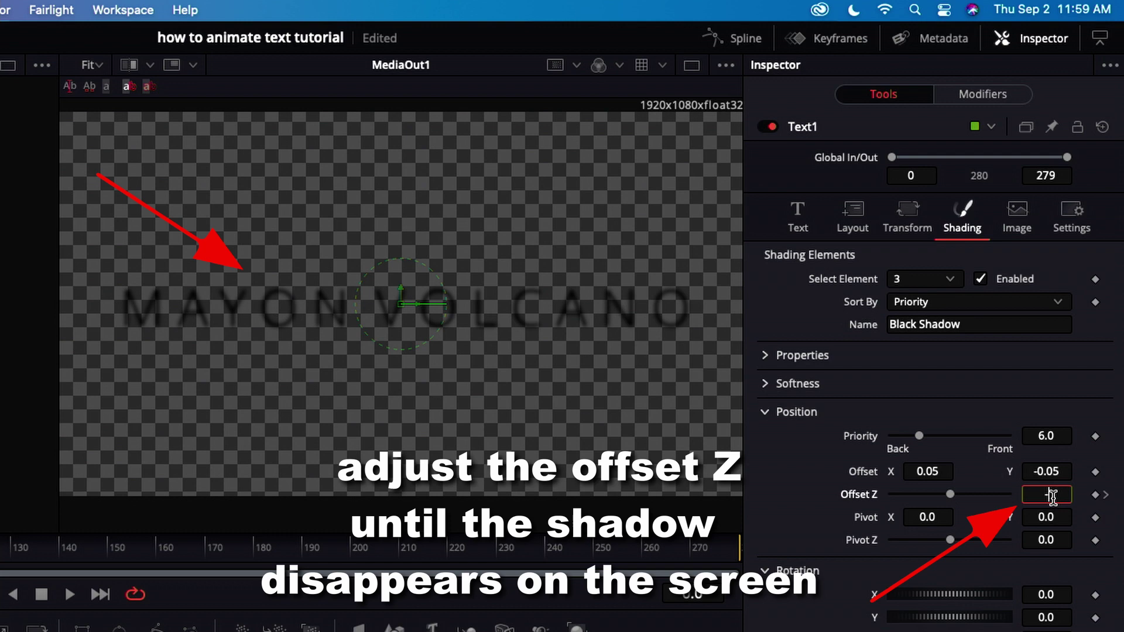
text(-20)
key(Tab)
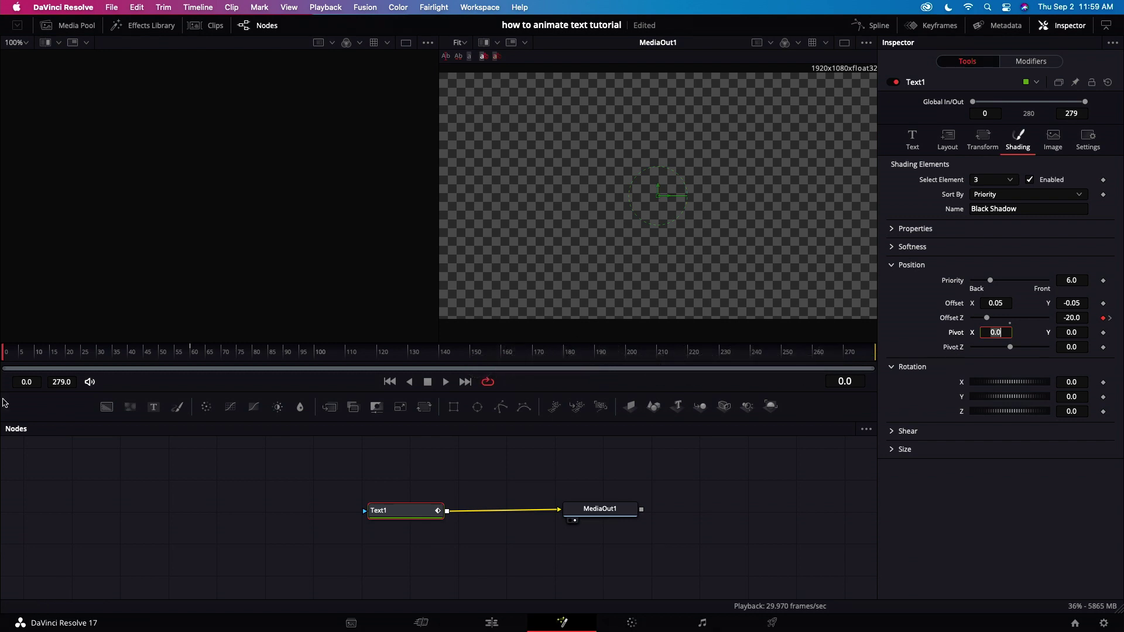
Keyframe the shadow's Rotation Z at frame 60 and -300 at frame 0, then preview playback.
drag(1, 361, 194, 359)
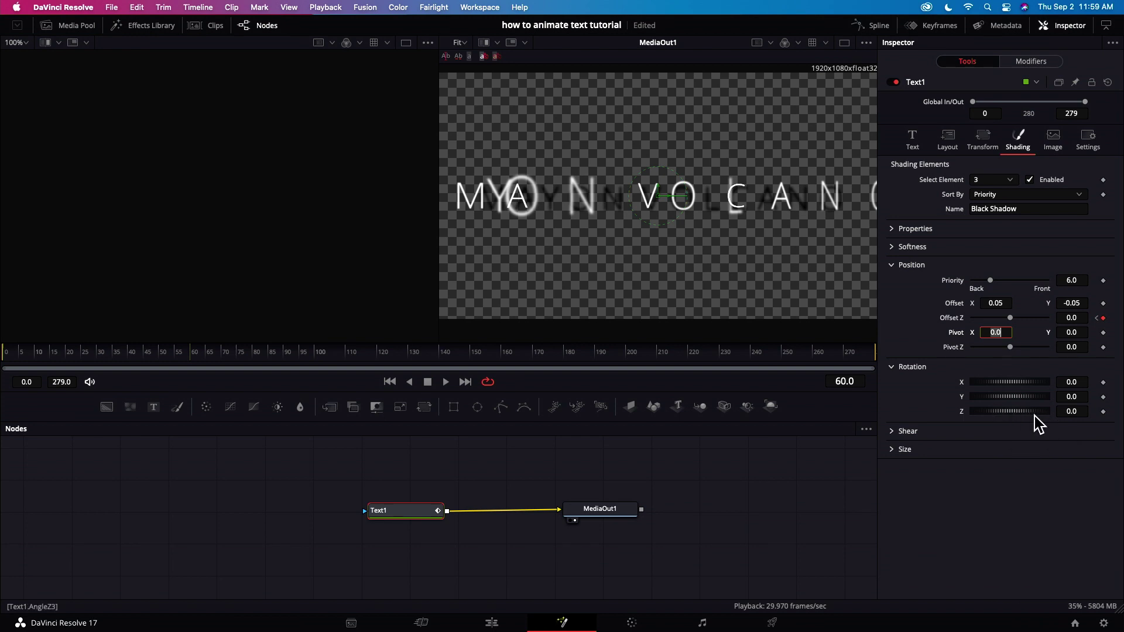
click(1103, 412)
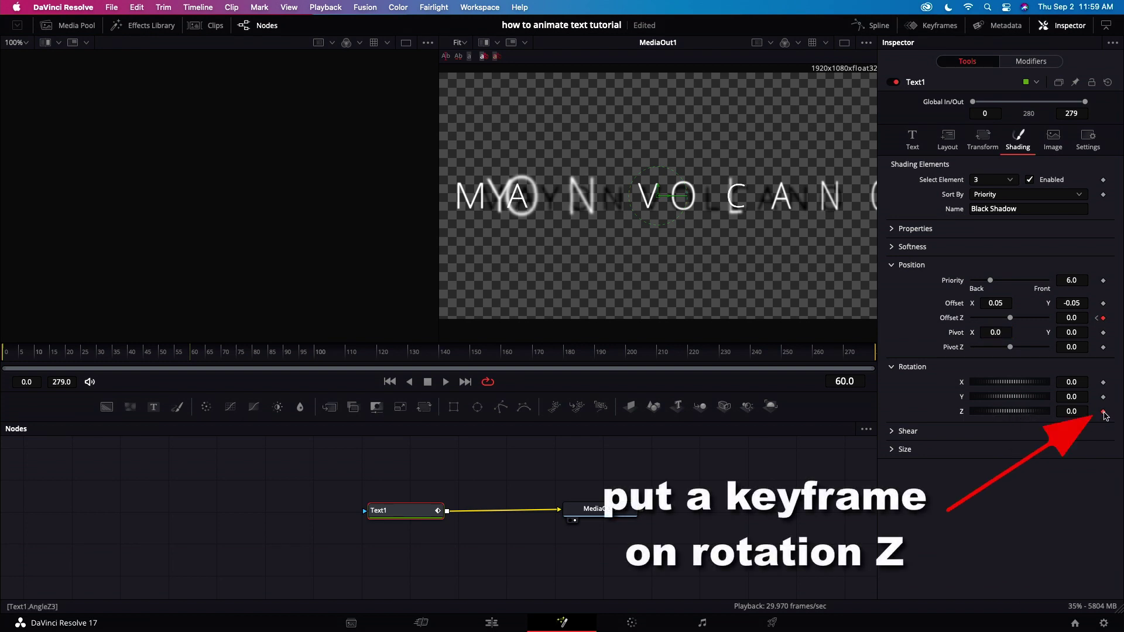
drag(191, 363, 3, 362)
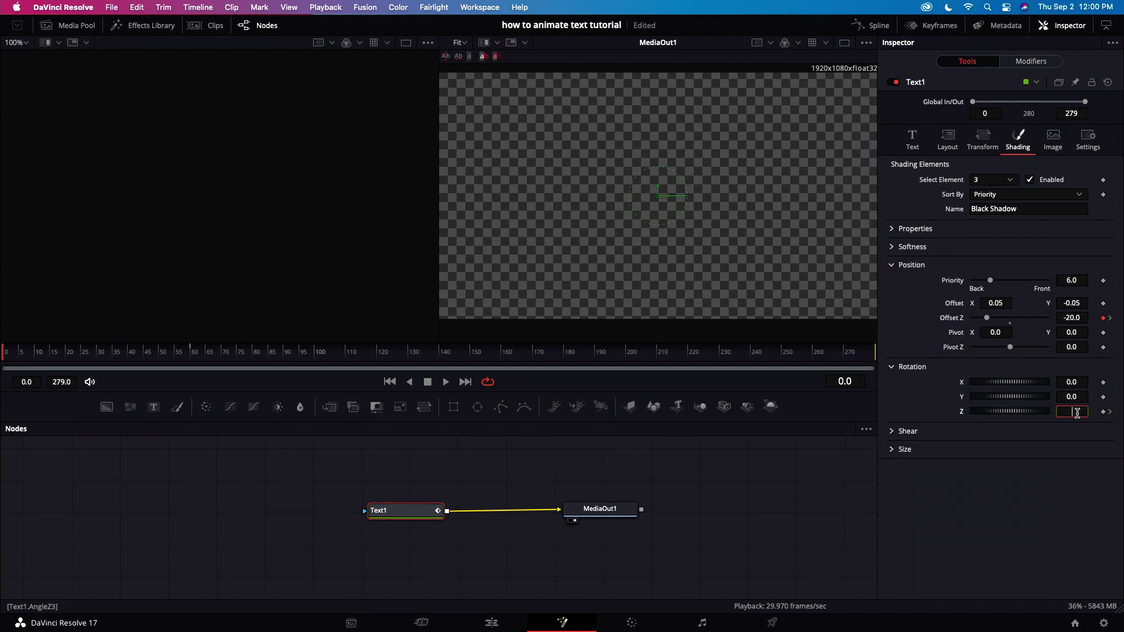
text(-30)
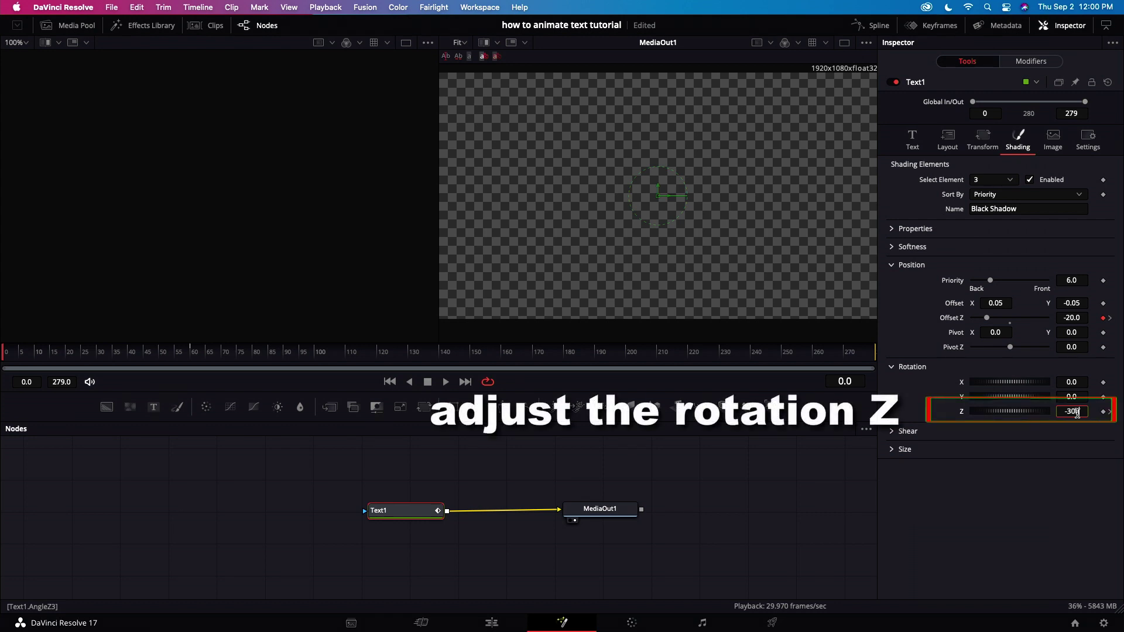
text(00)
key(Tab)
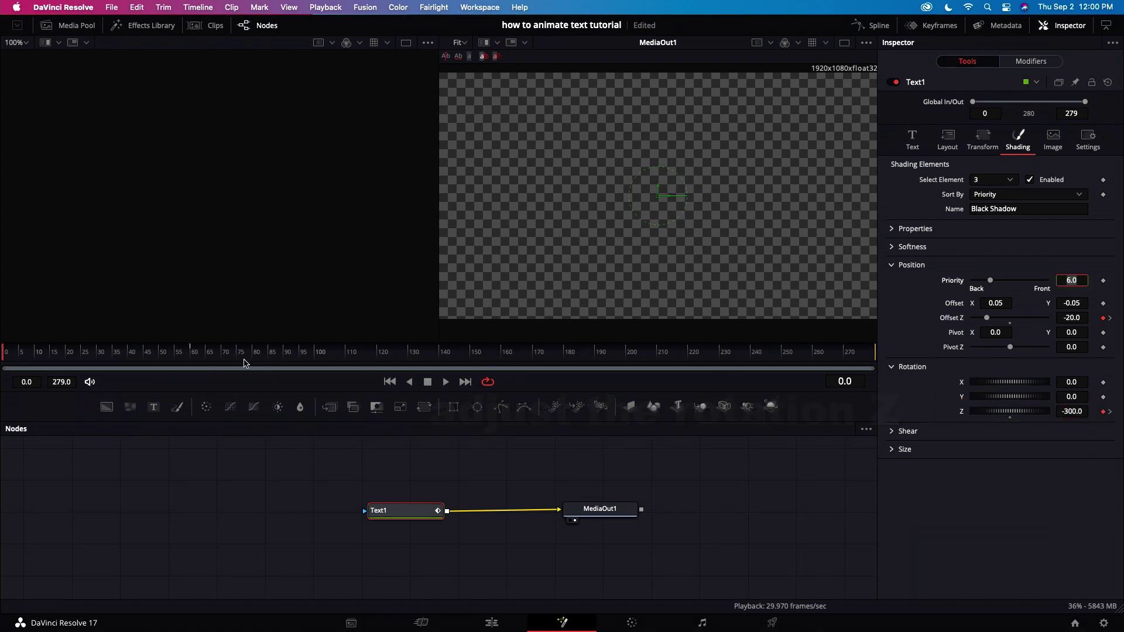
click(445, 382)
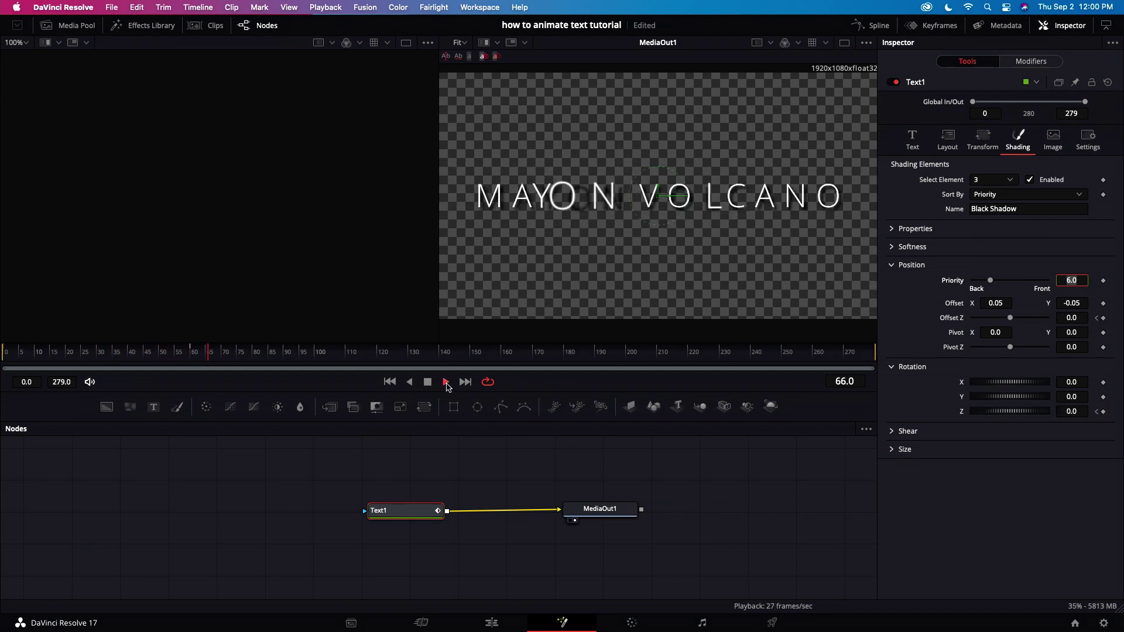
click(427, 382)
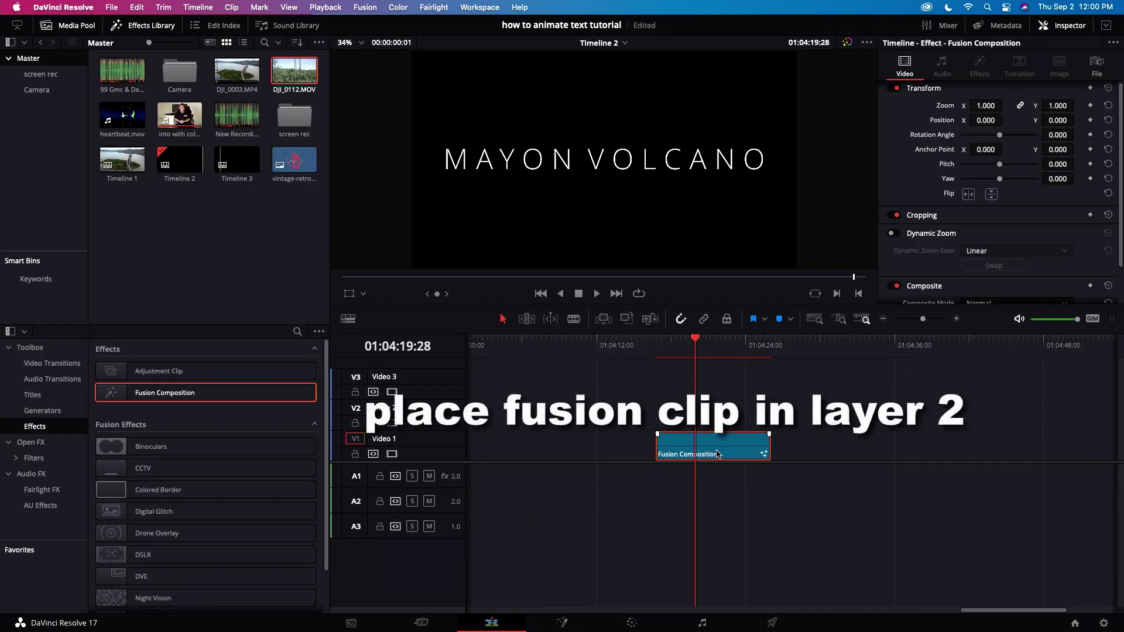
Move the Fusion title to Video 2, place DJI_0112.MOV beneath on Video 1, and play.
drag(658, 438, 657, 402)
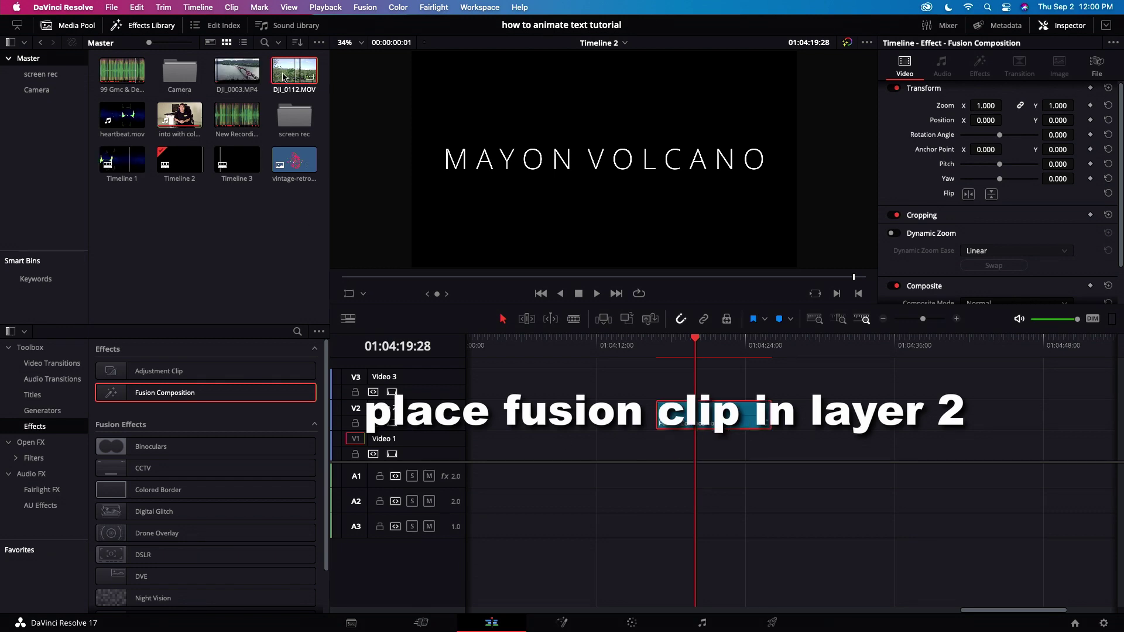
drag(294, 70, 770, 455)
click(667, 348)
key(space)
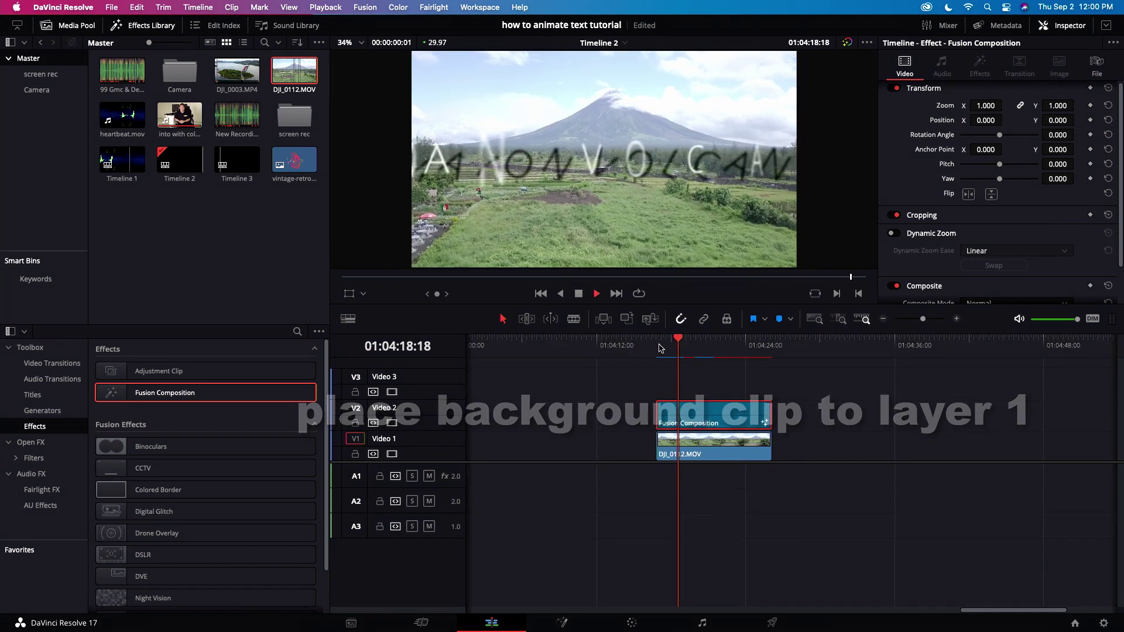